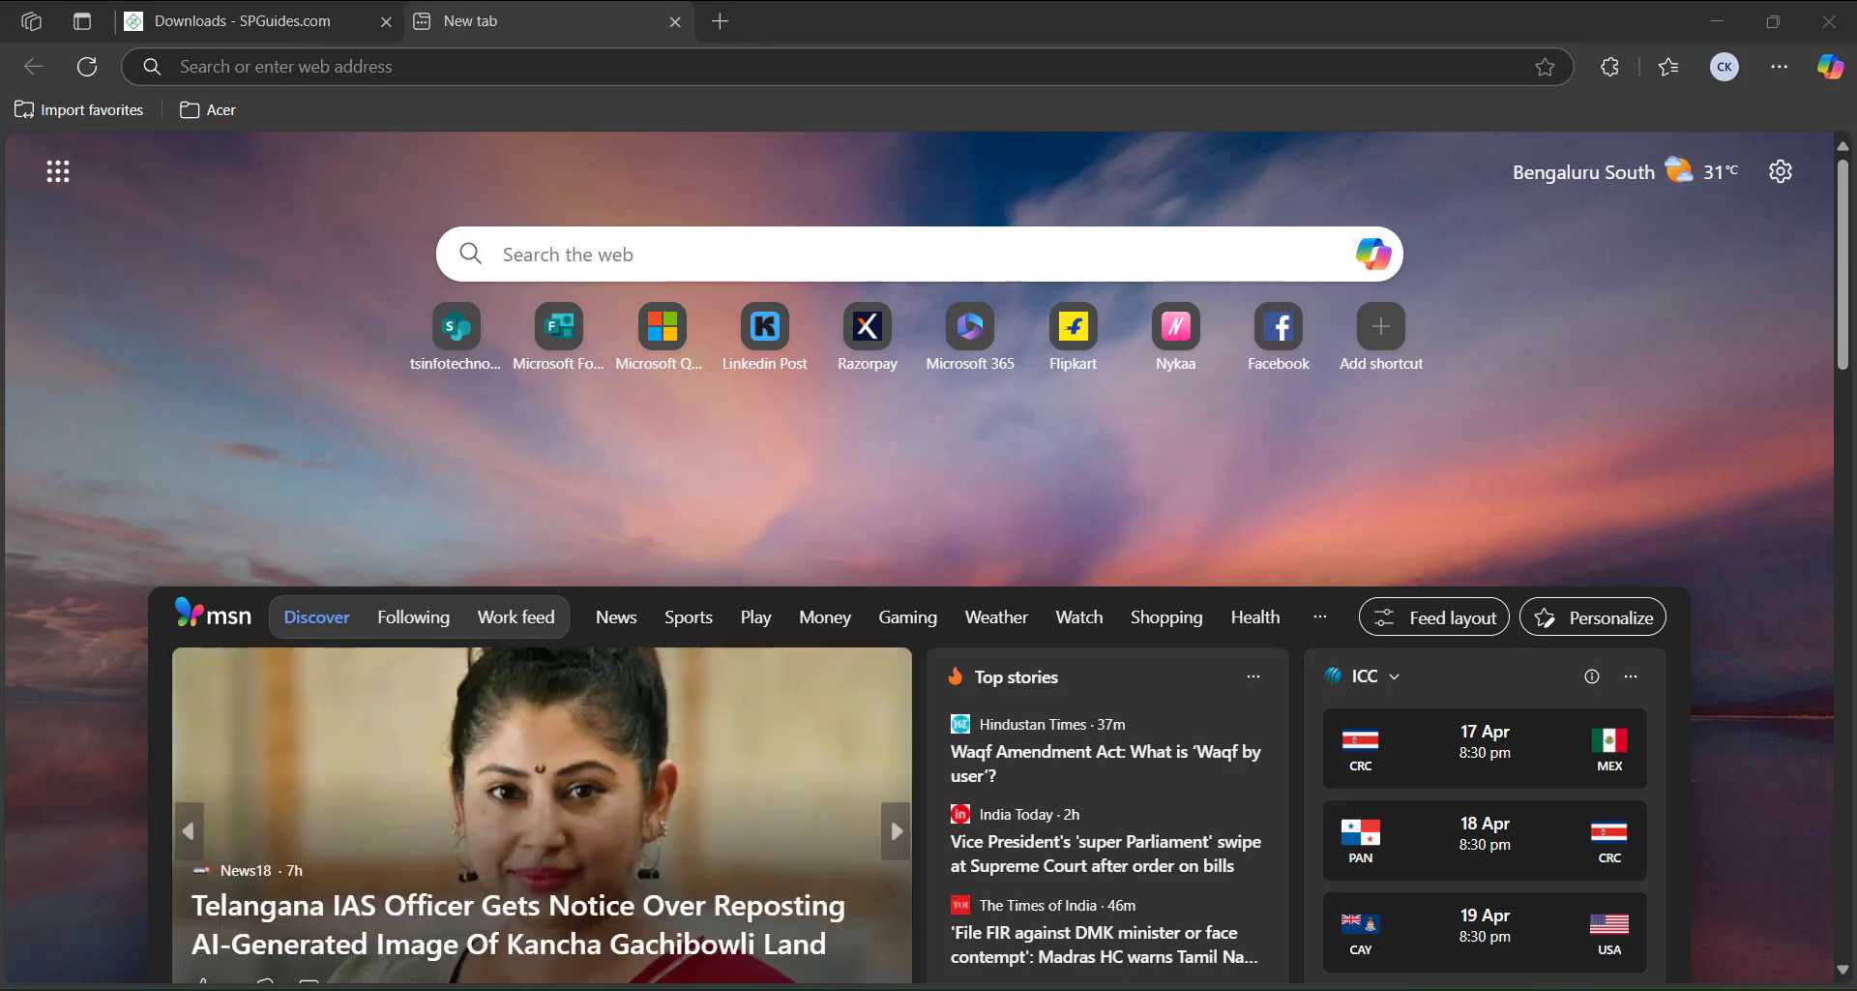
pyautogui.click(890, 816)
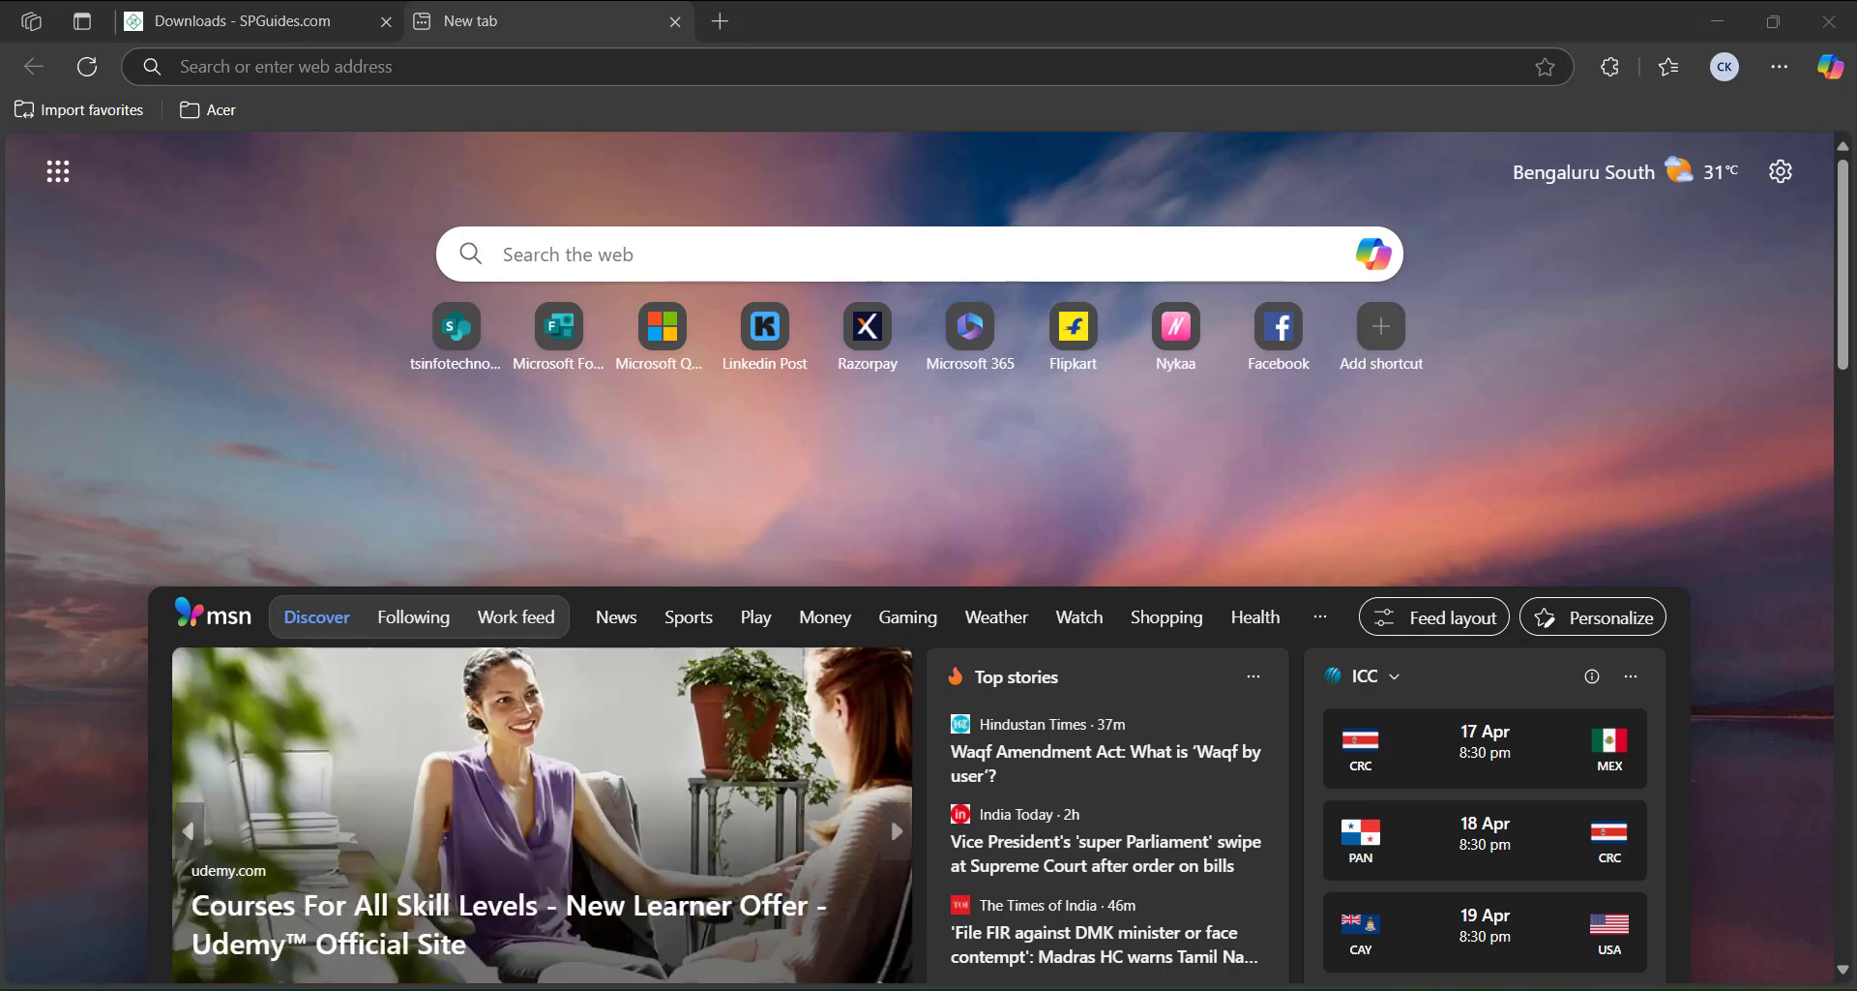
pyautogui.click(890, 815)
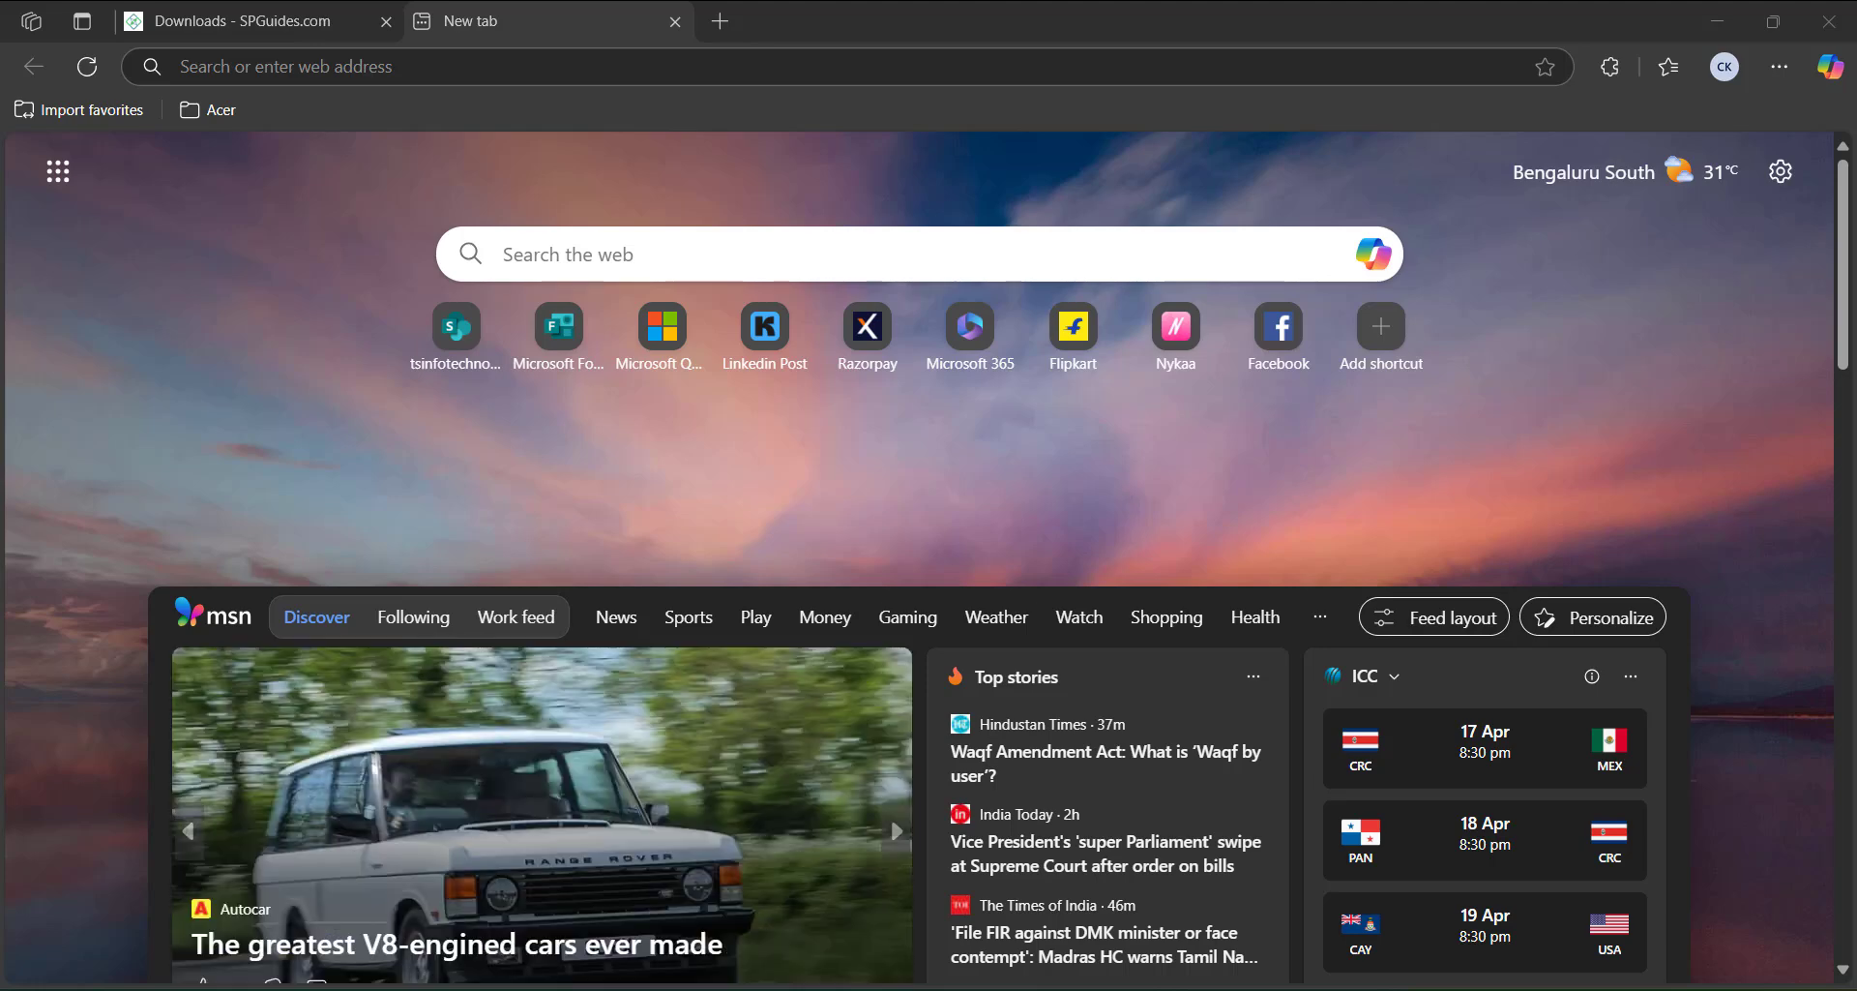
pyautogui.click(187, 830)
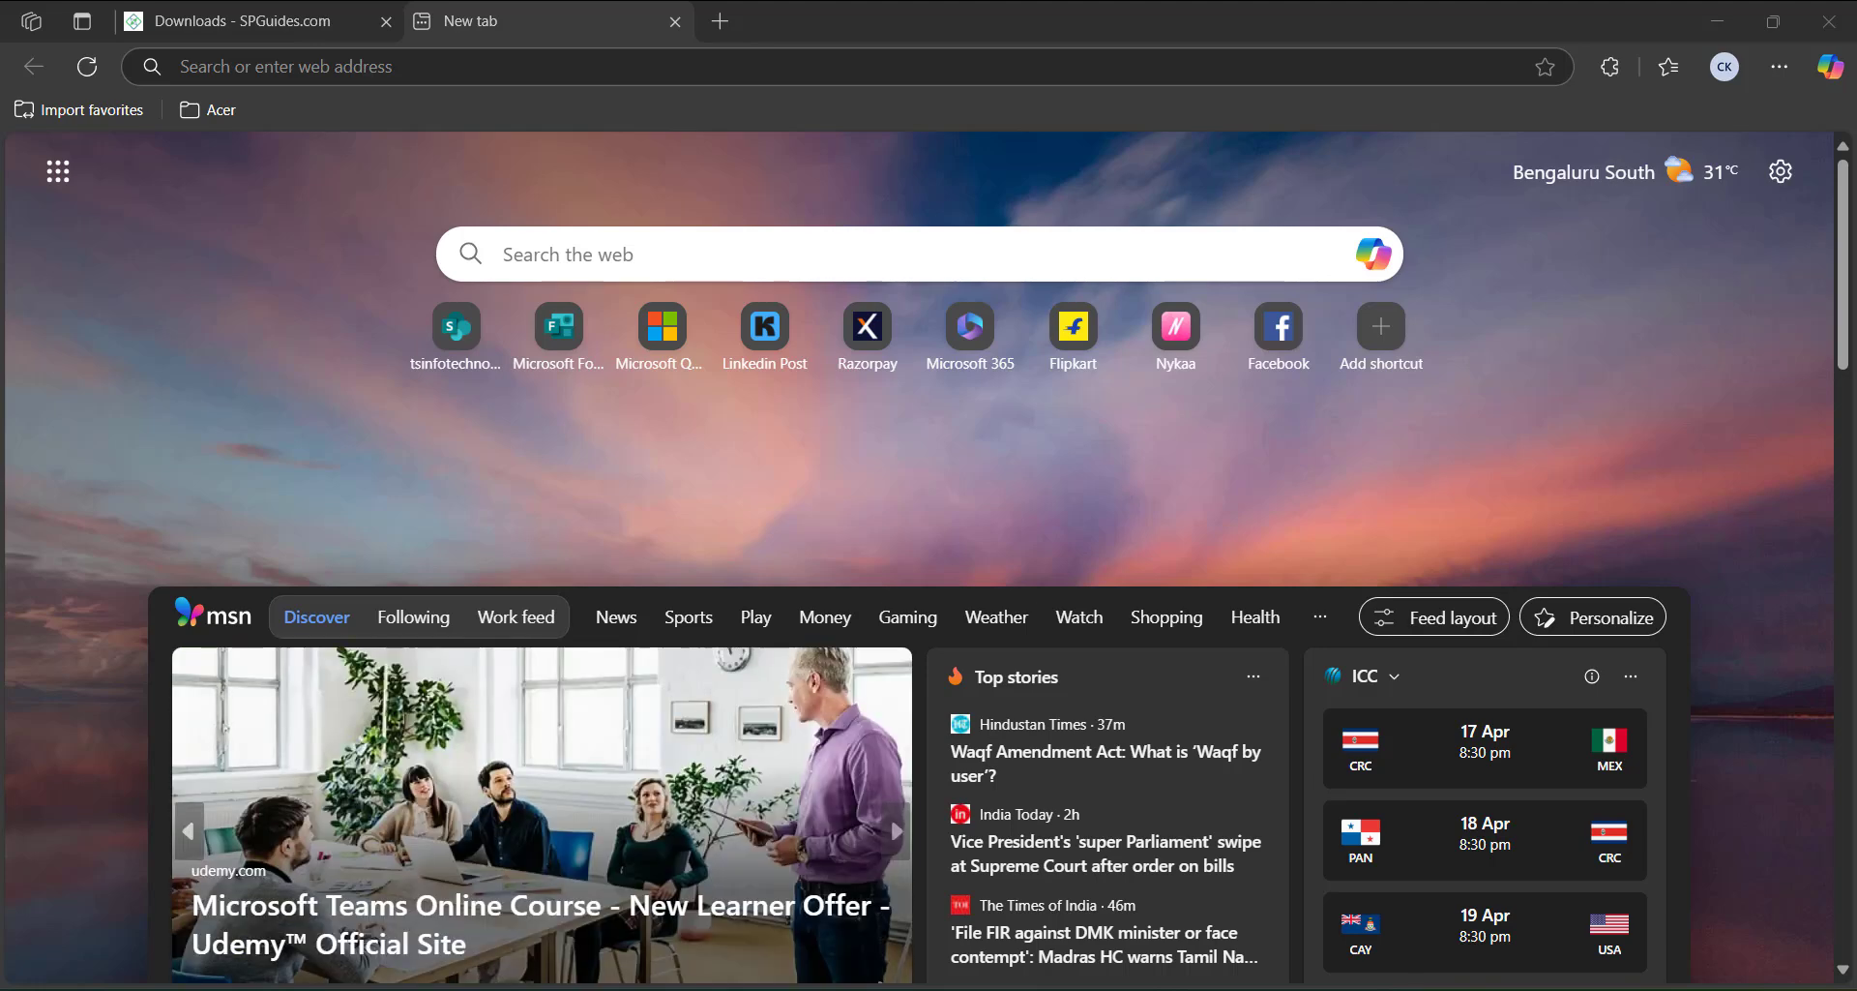
pyautogui.click(897, 830)
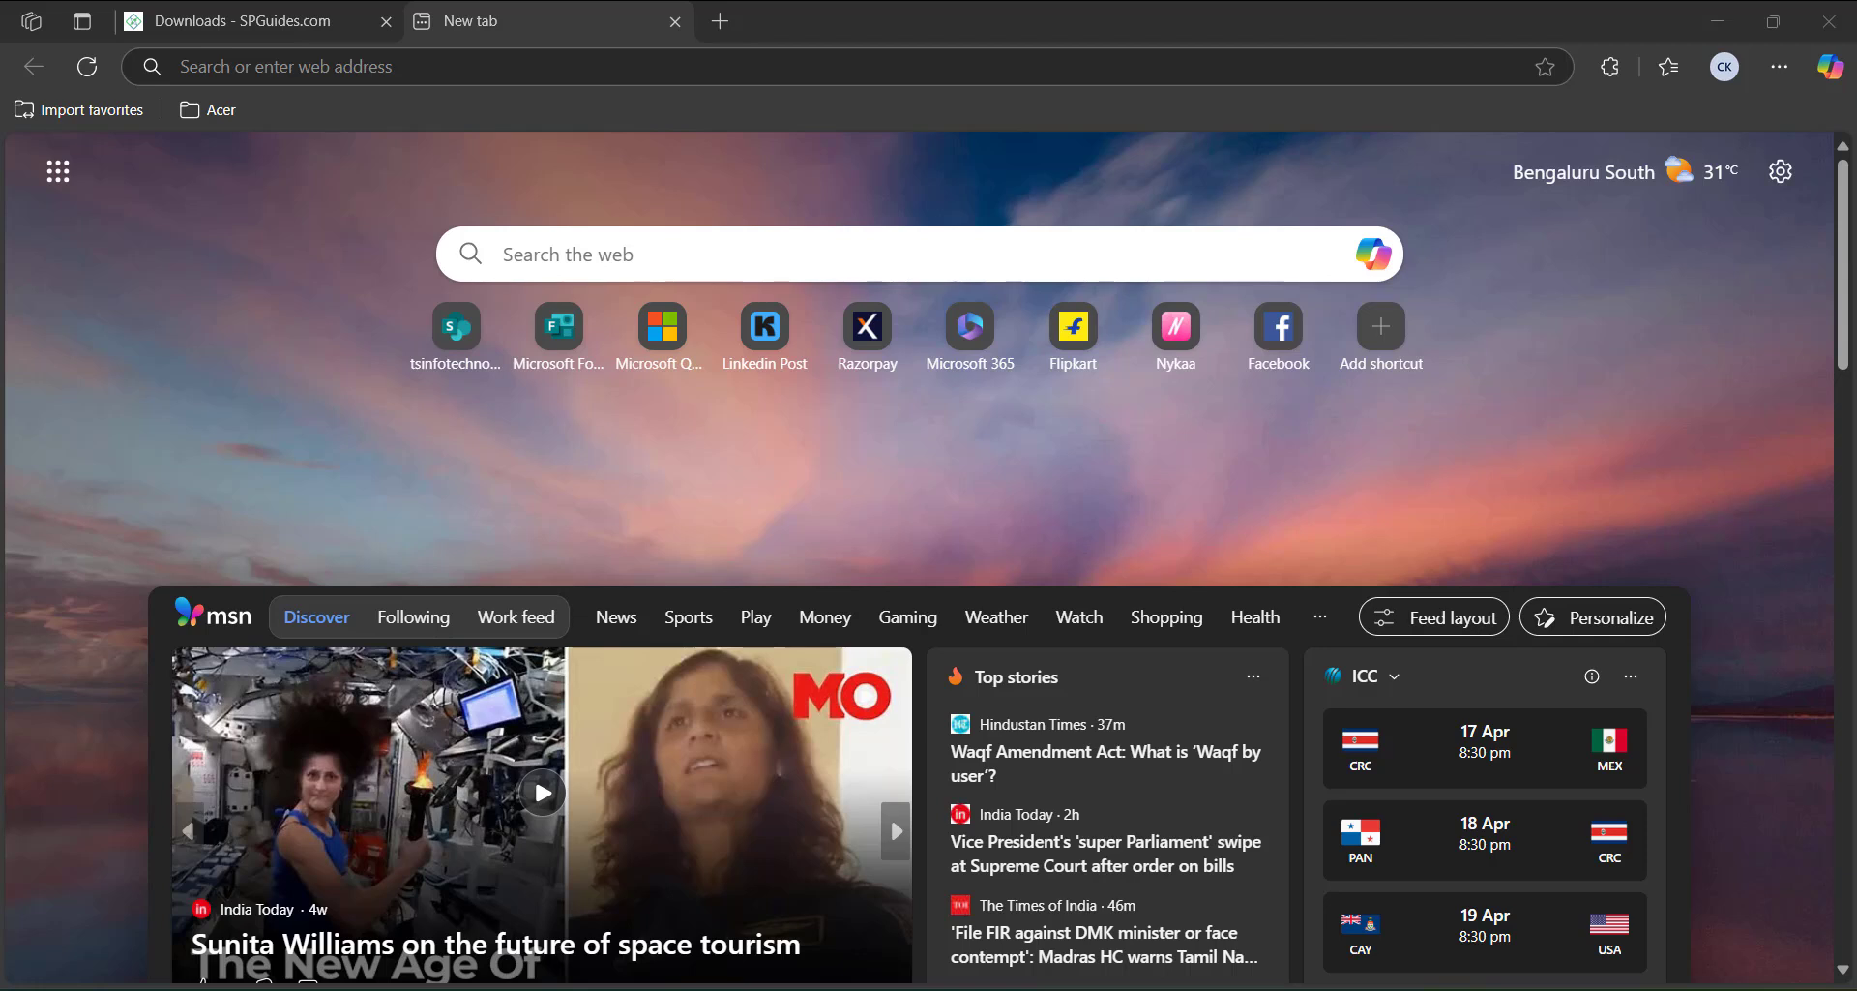
# Search the web for "microsoft 365 login" and open the Microsoft 365 sign-in page from the results.
pyautogui.click(686, 236)
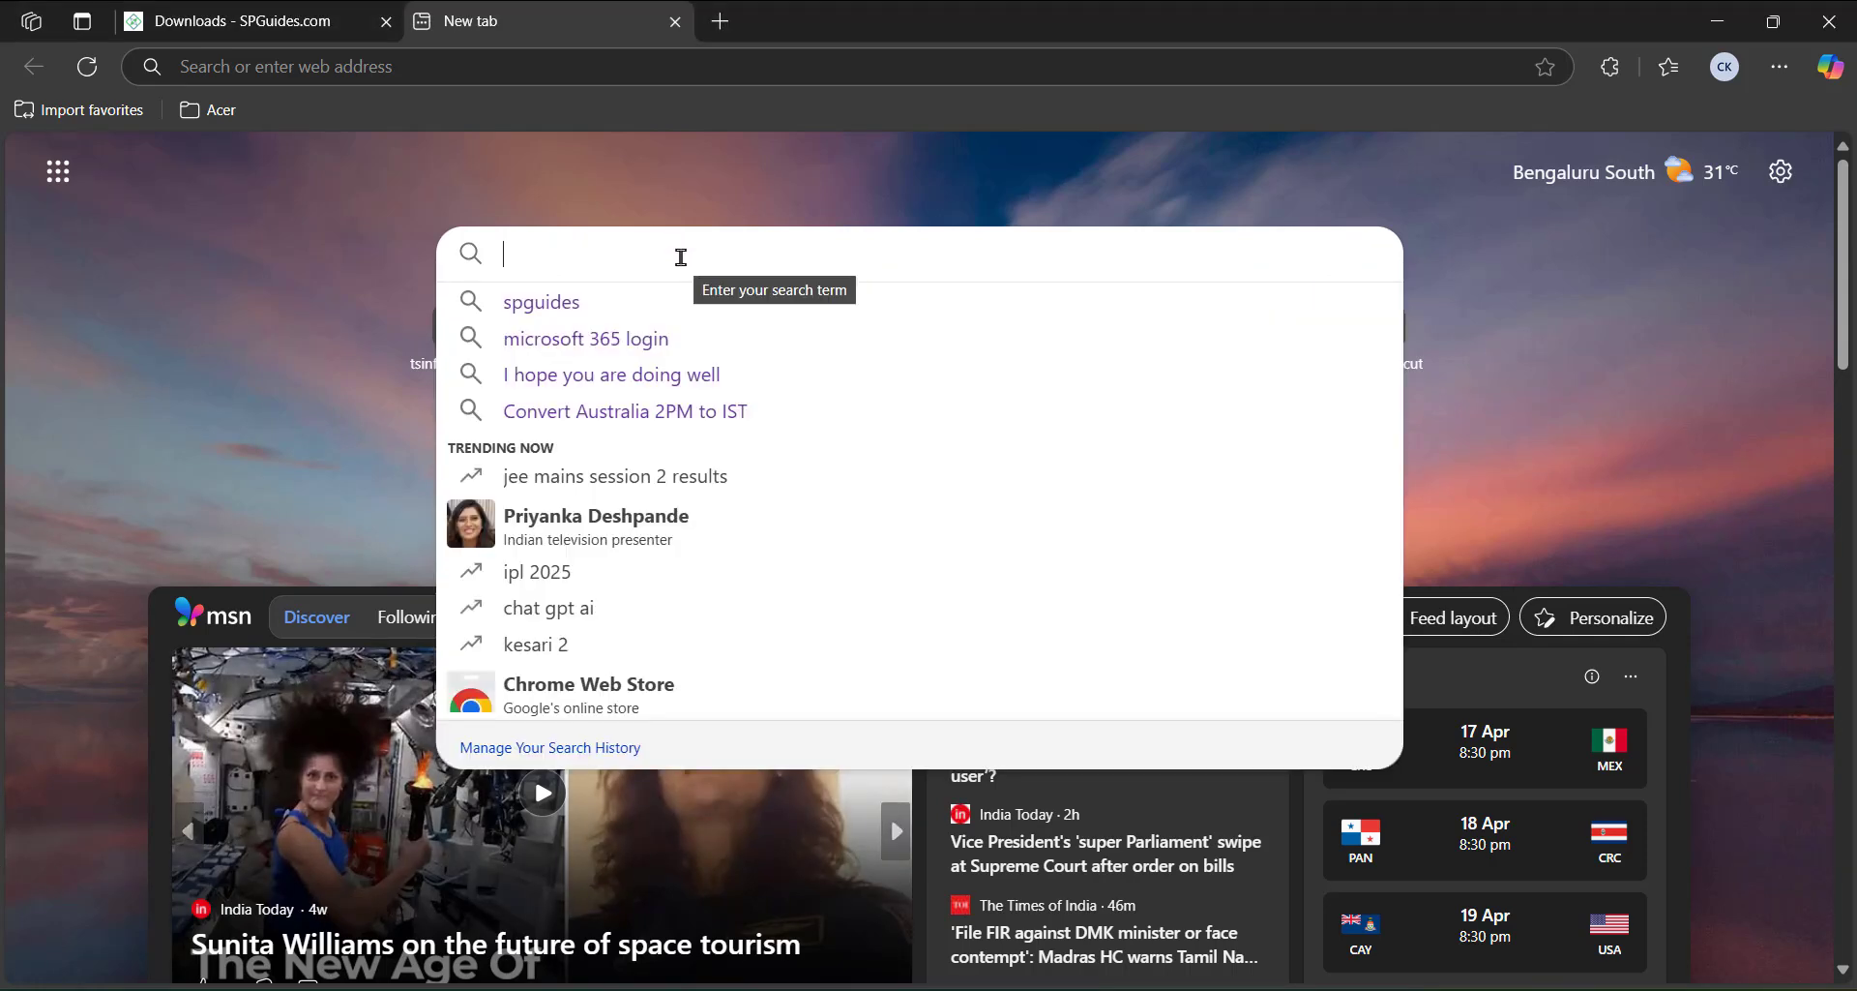
pyautogui.click(653, 341)
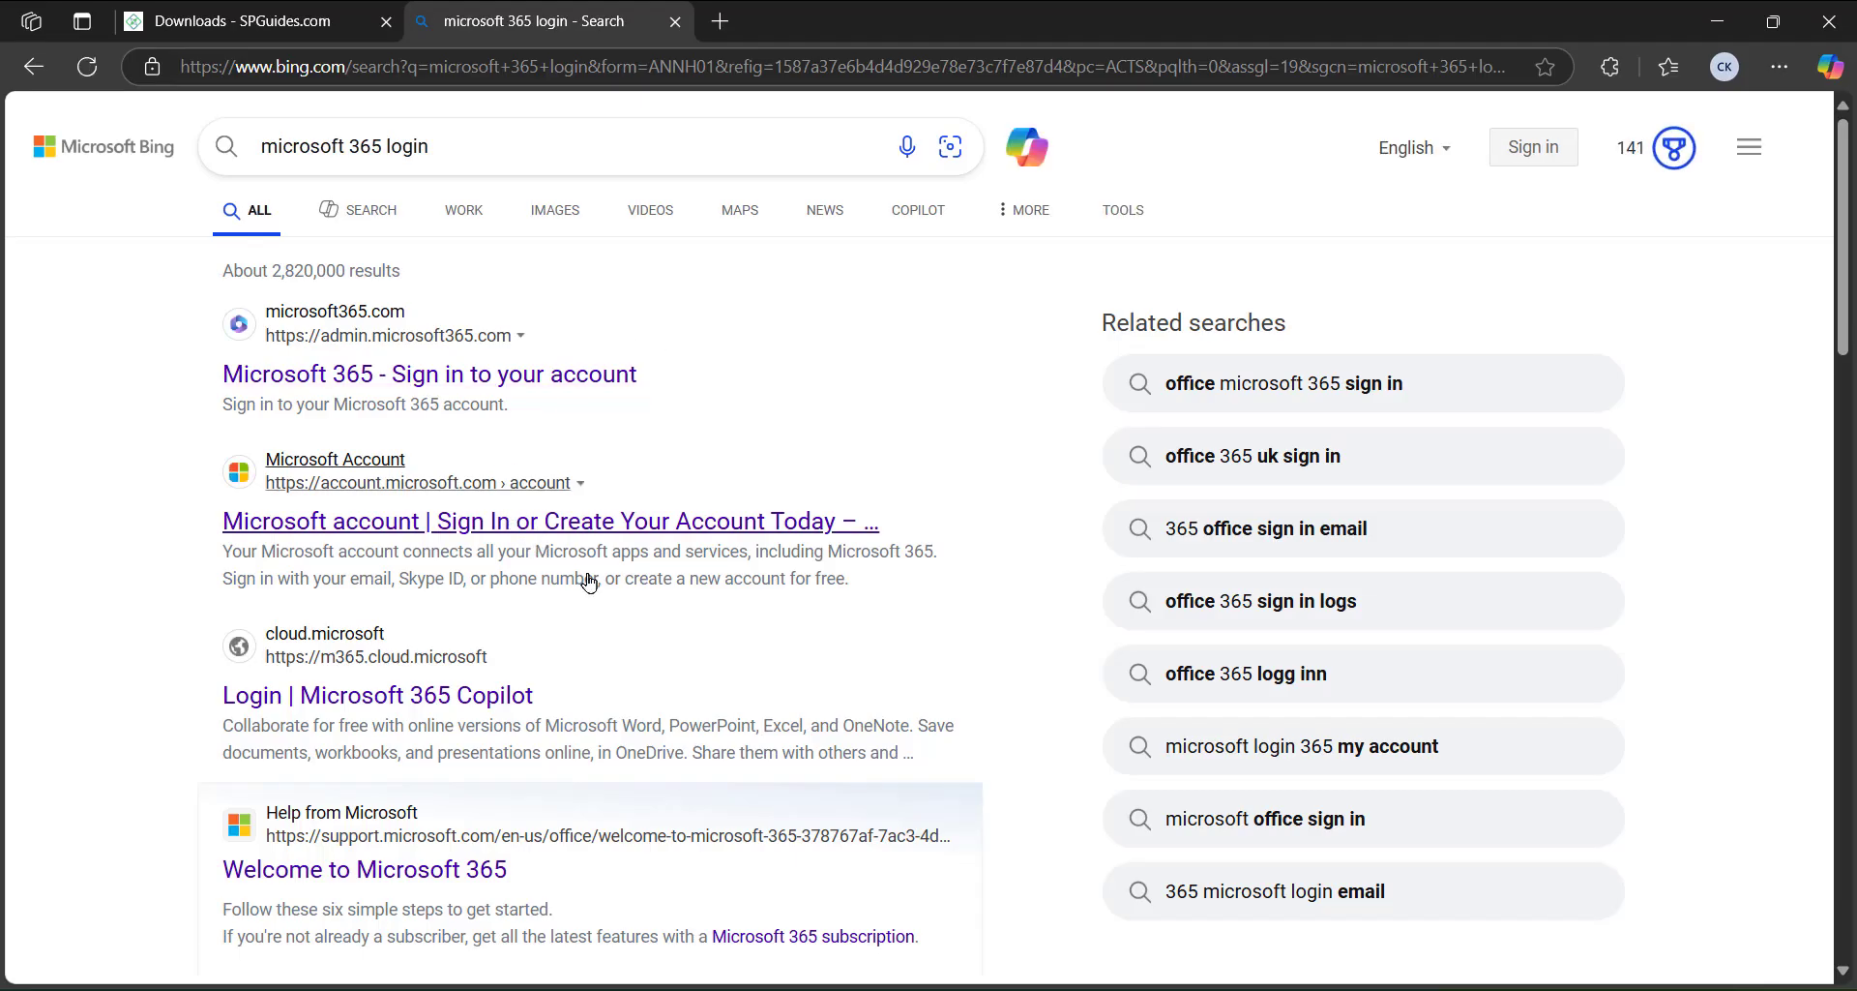
pyautogui.click(621, 372)
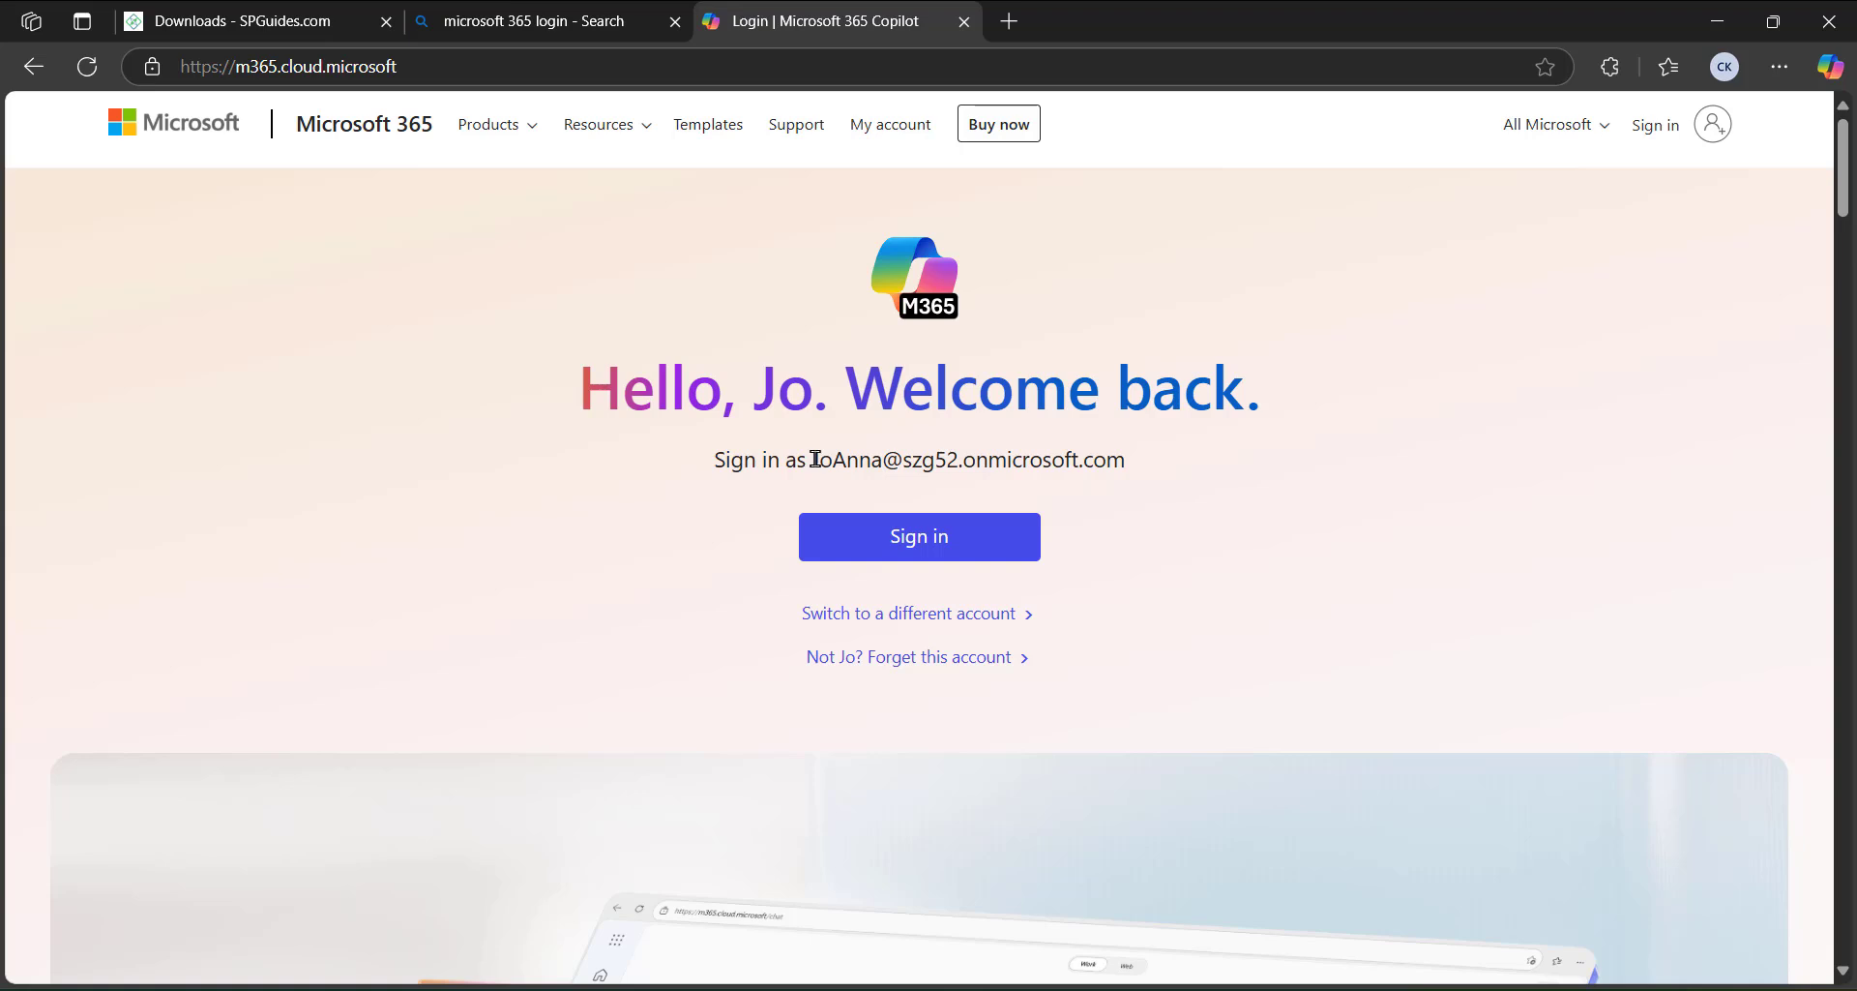
# Sign in to Microsoft 365 with the remembered account, using its saved account password.
pyautogui.moveTo(812, 459); pyautogui.dragTo(1143, 475)
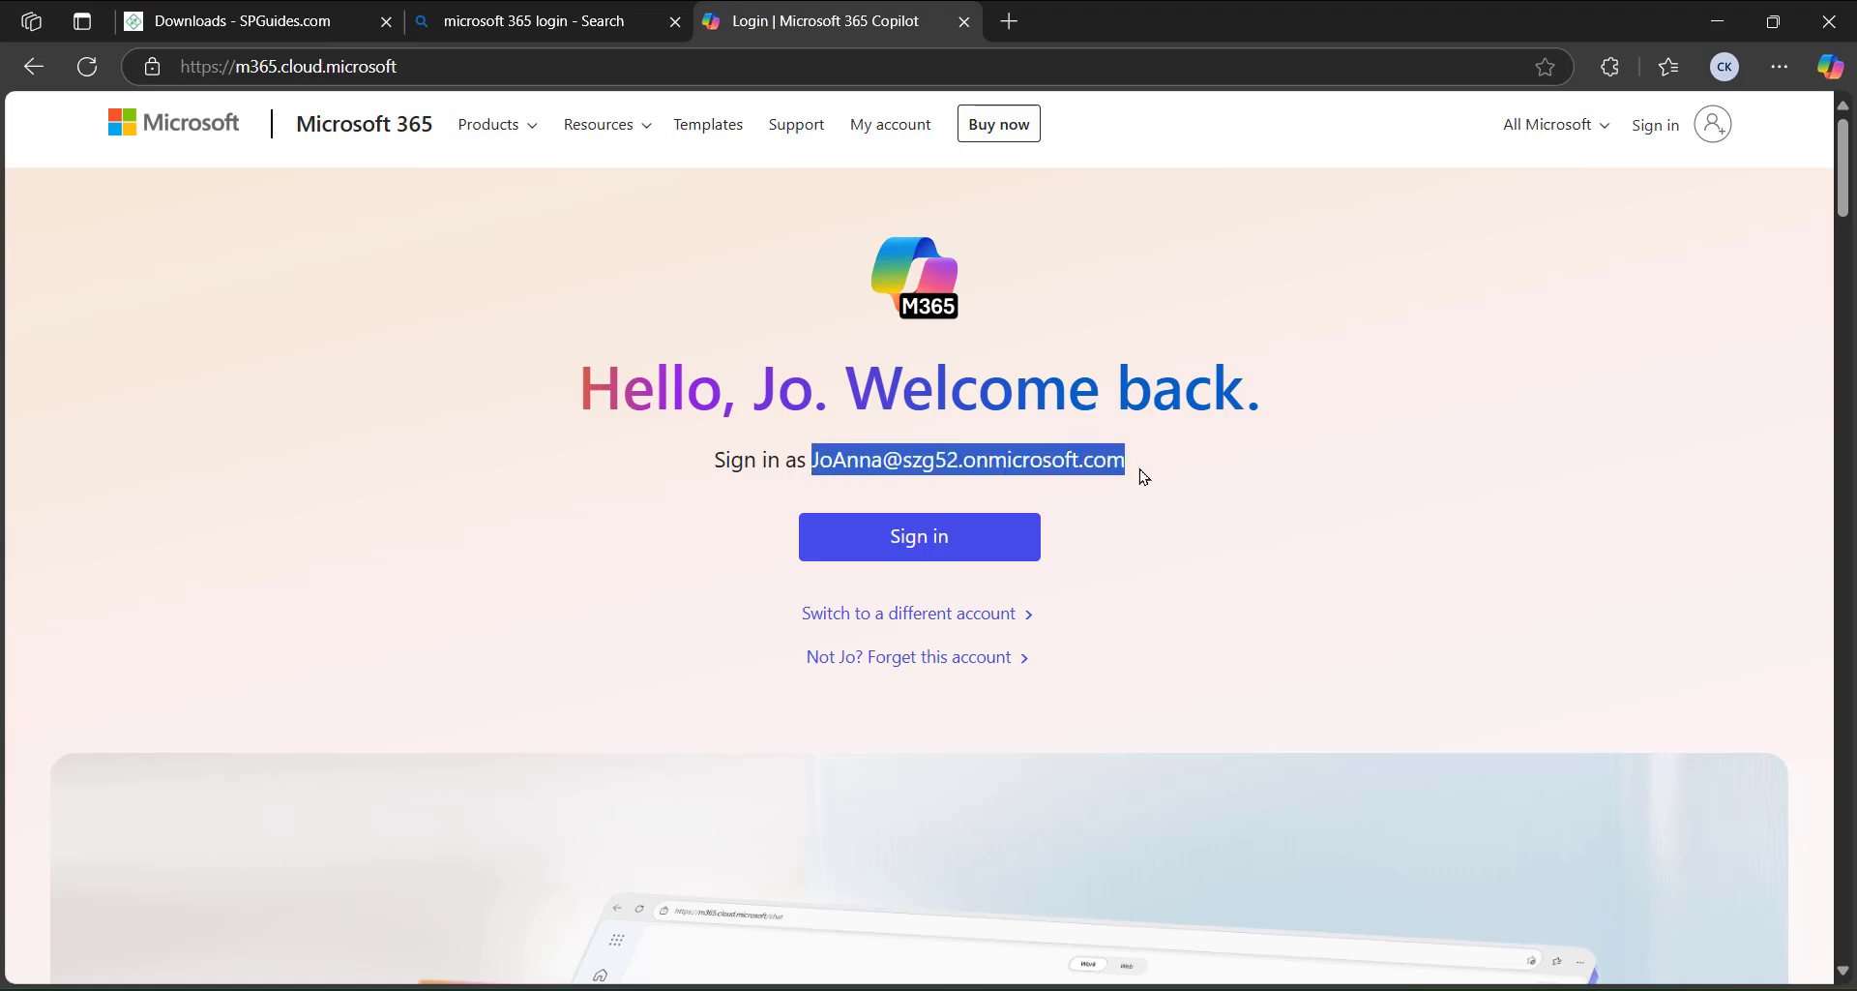
pyautogui.click(920, 549)
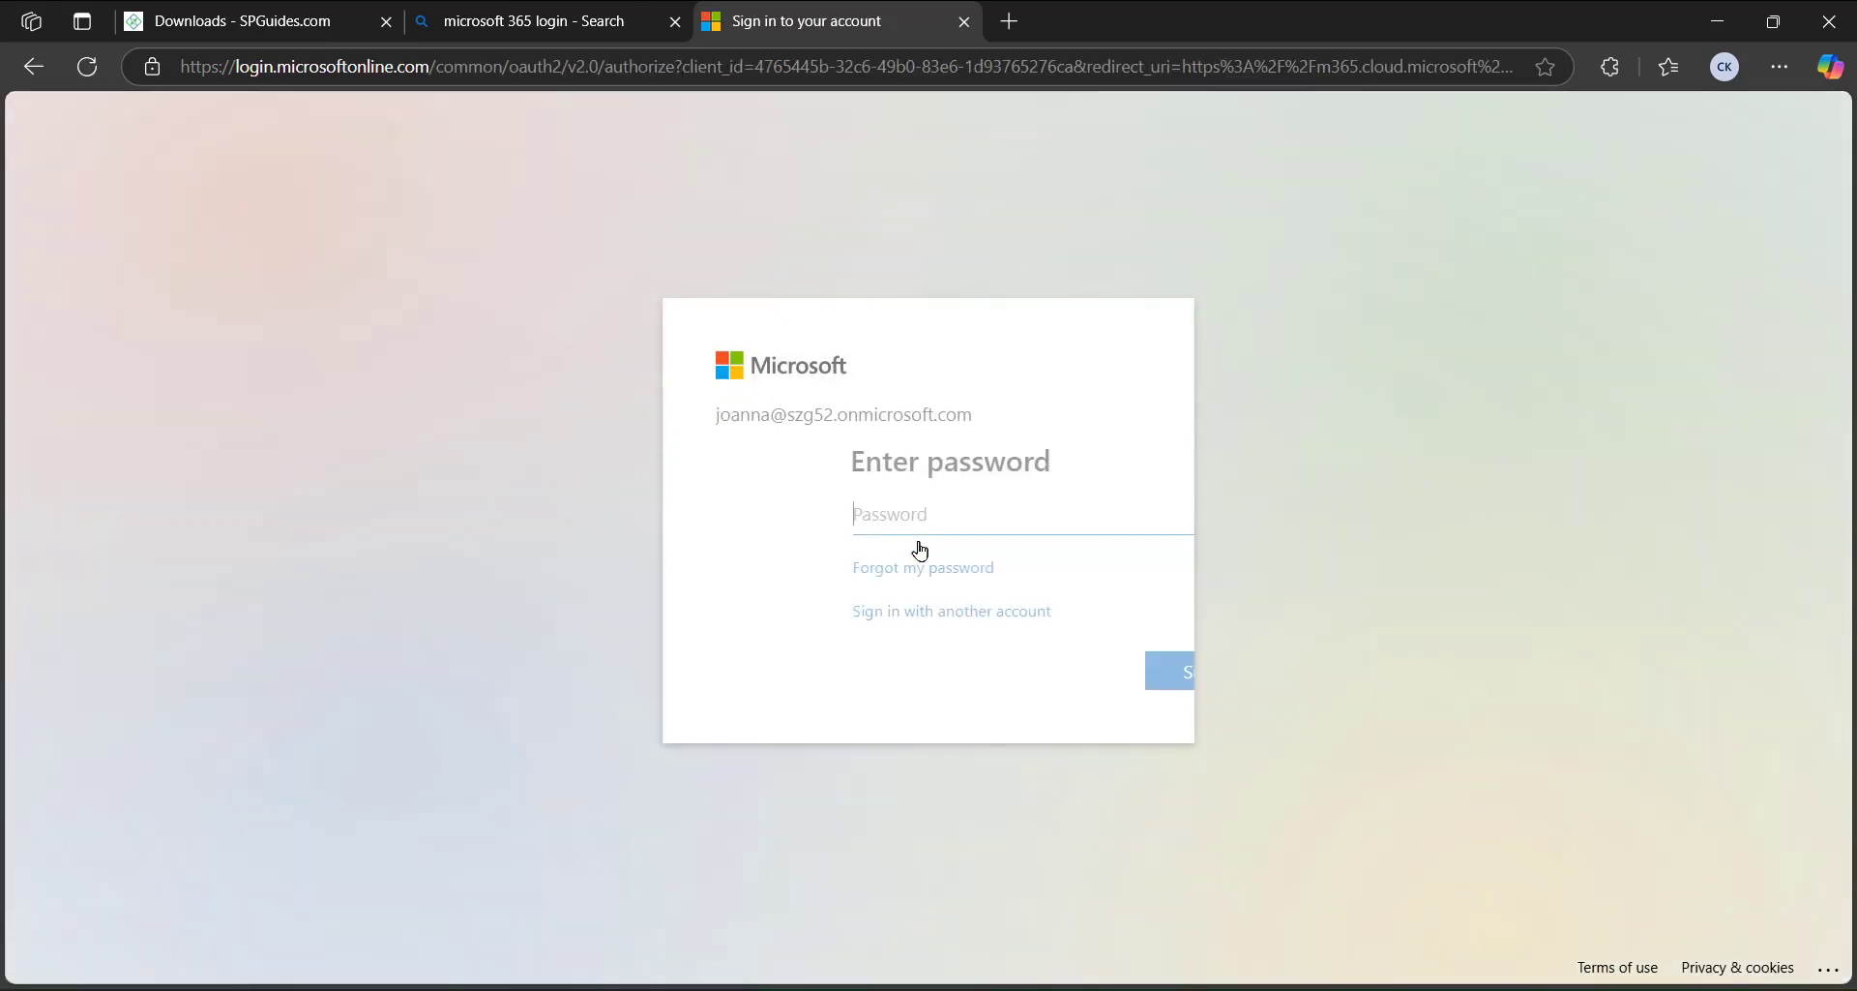
pyautogui.click(824, 515)
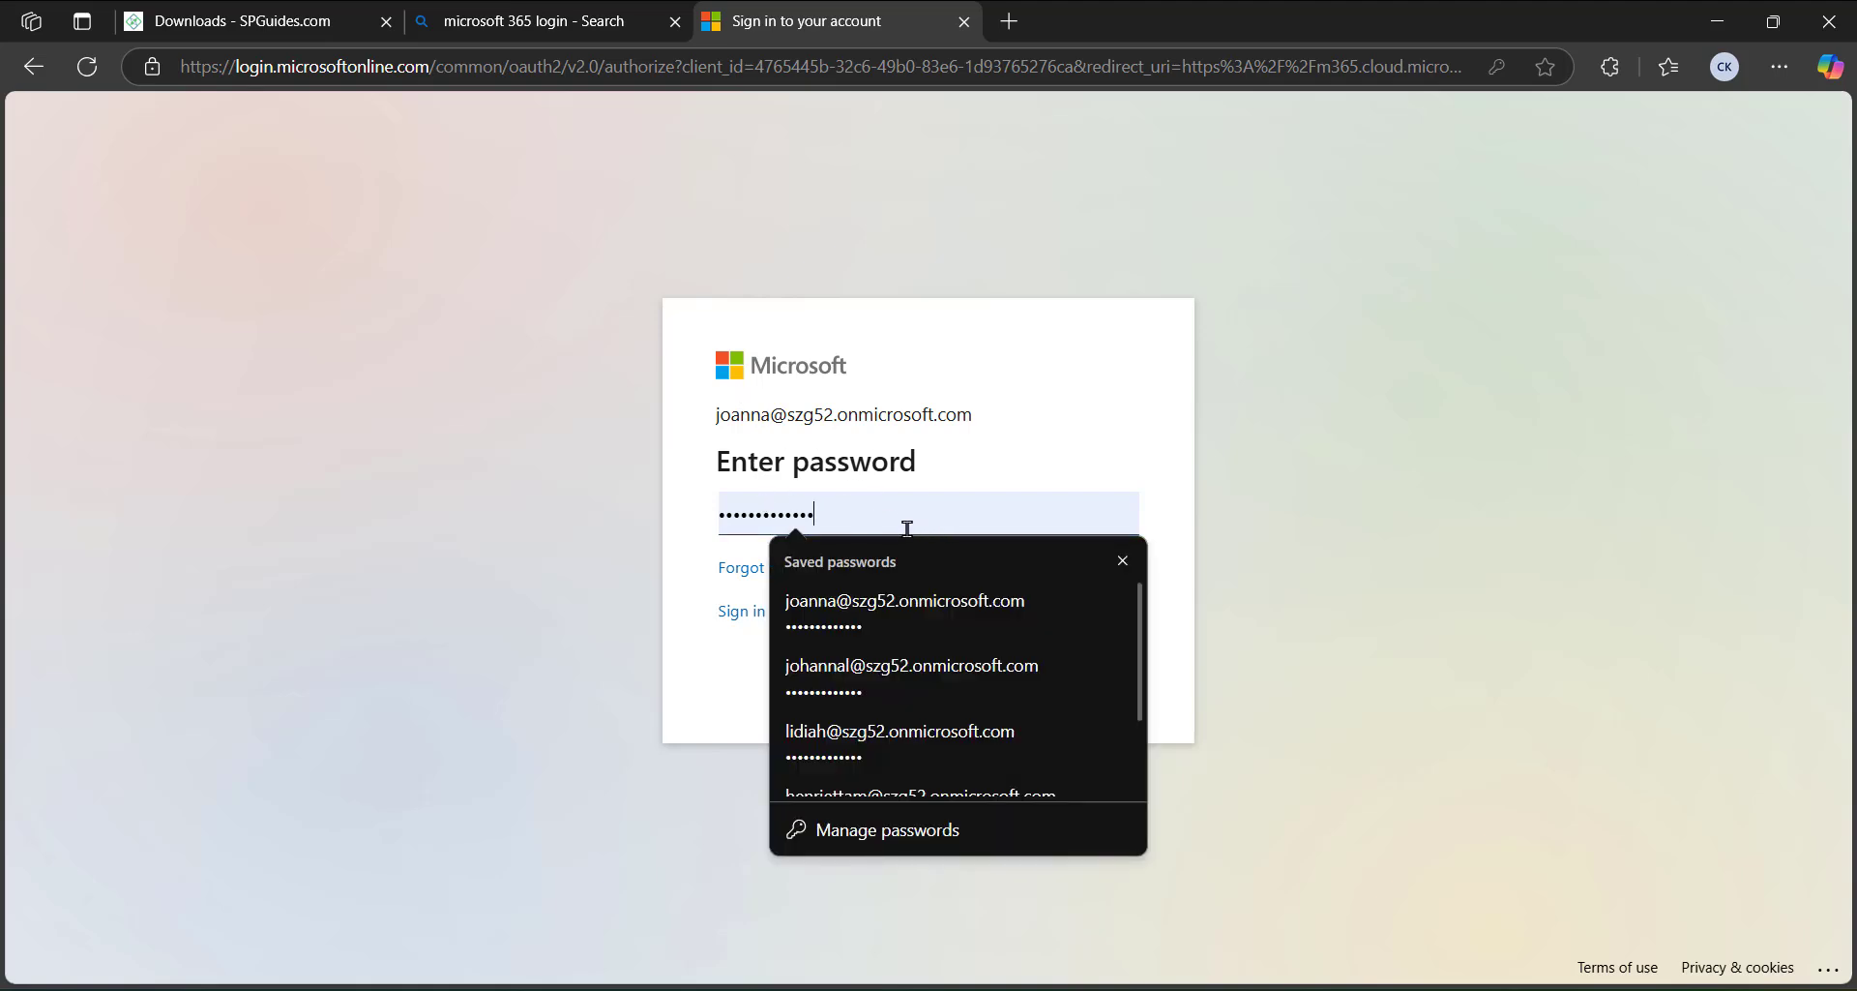
pyautogui.click(1260, 486)
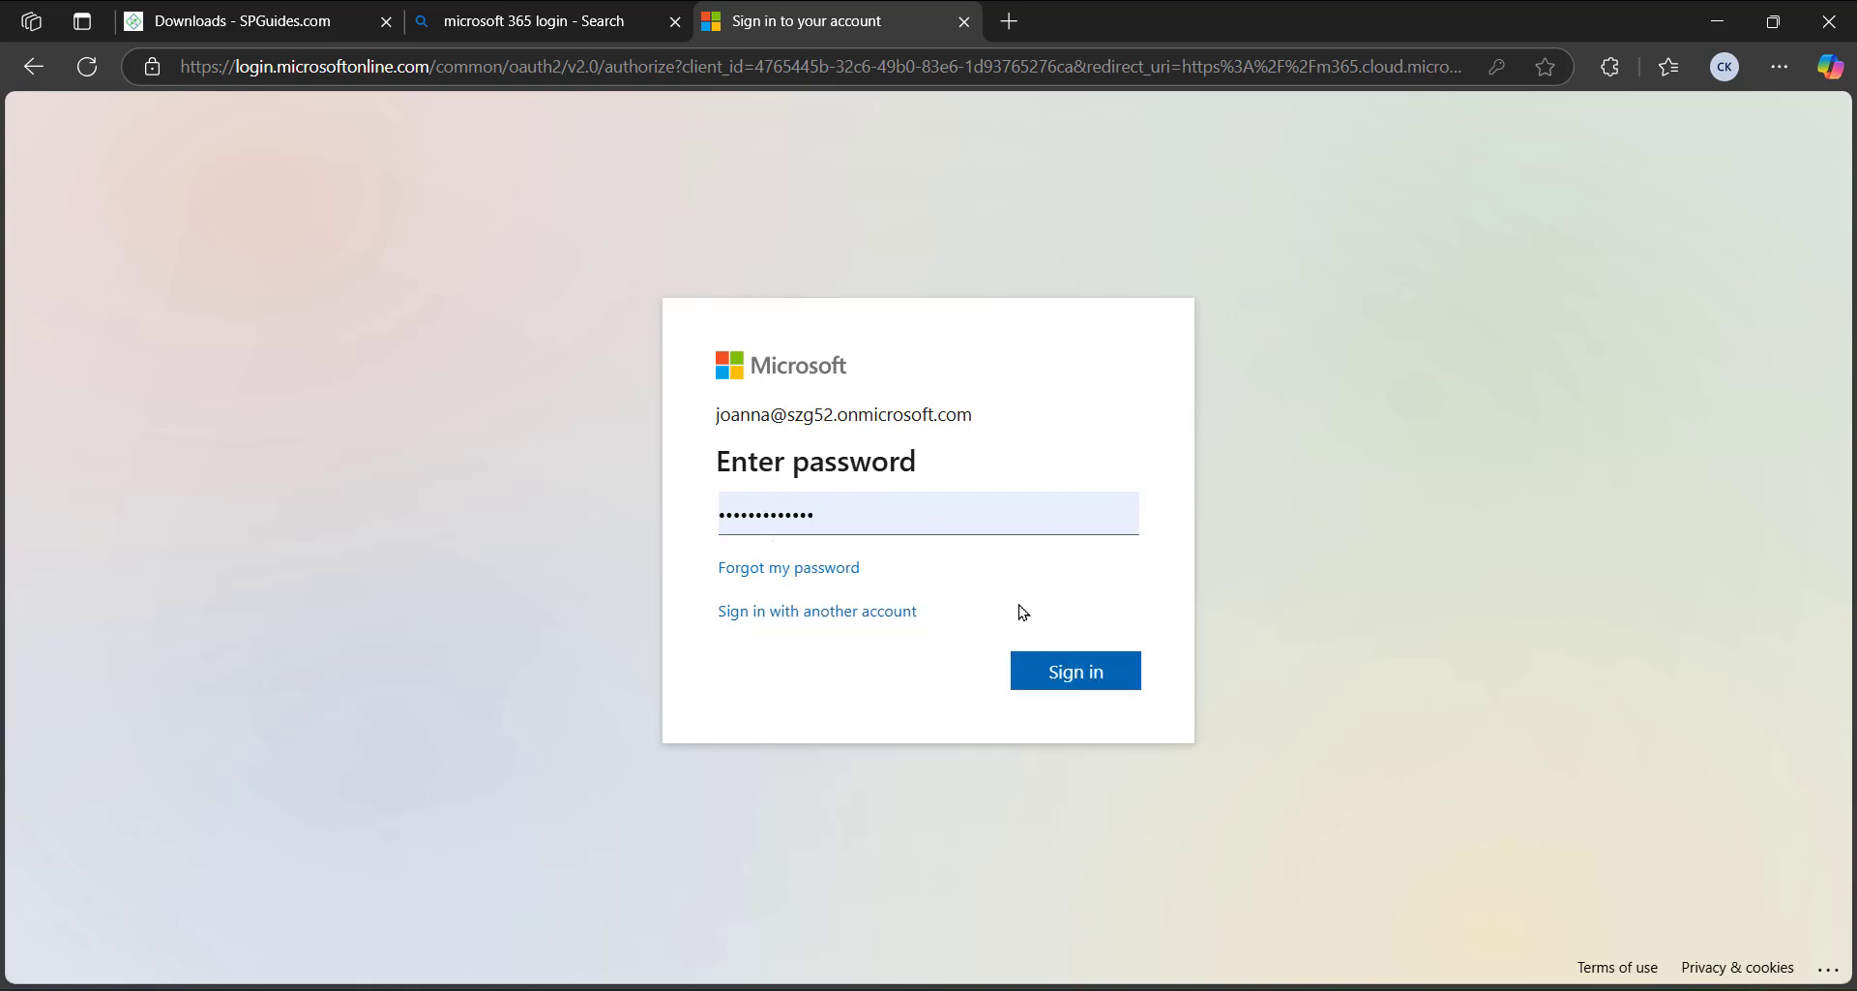
pyautogui.click(1083, 677)
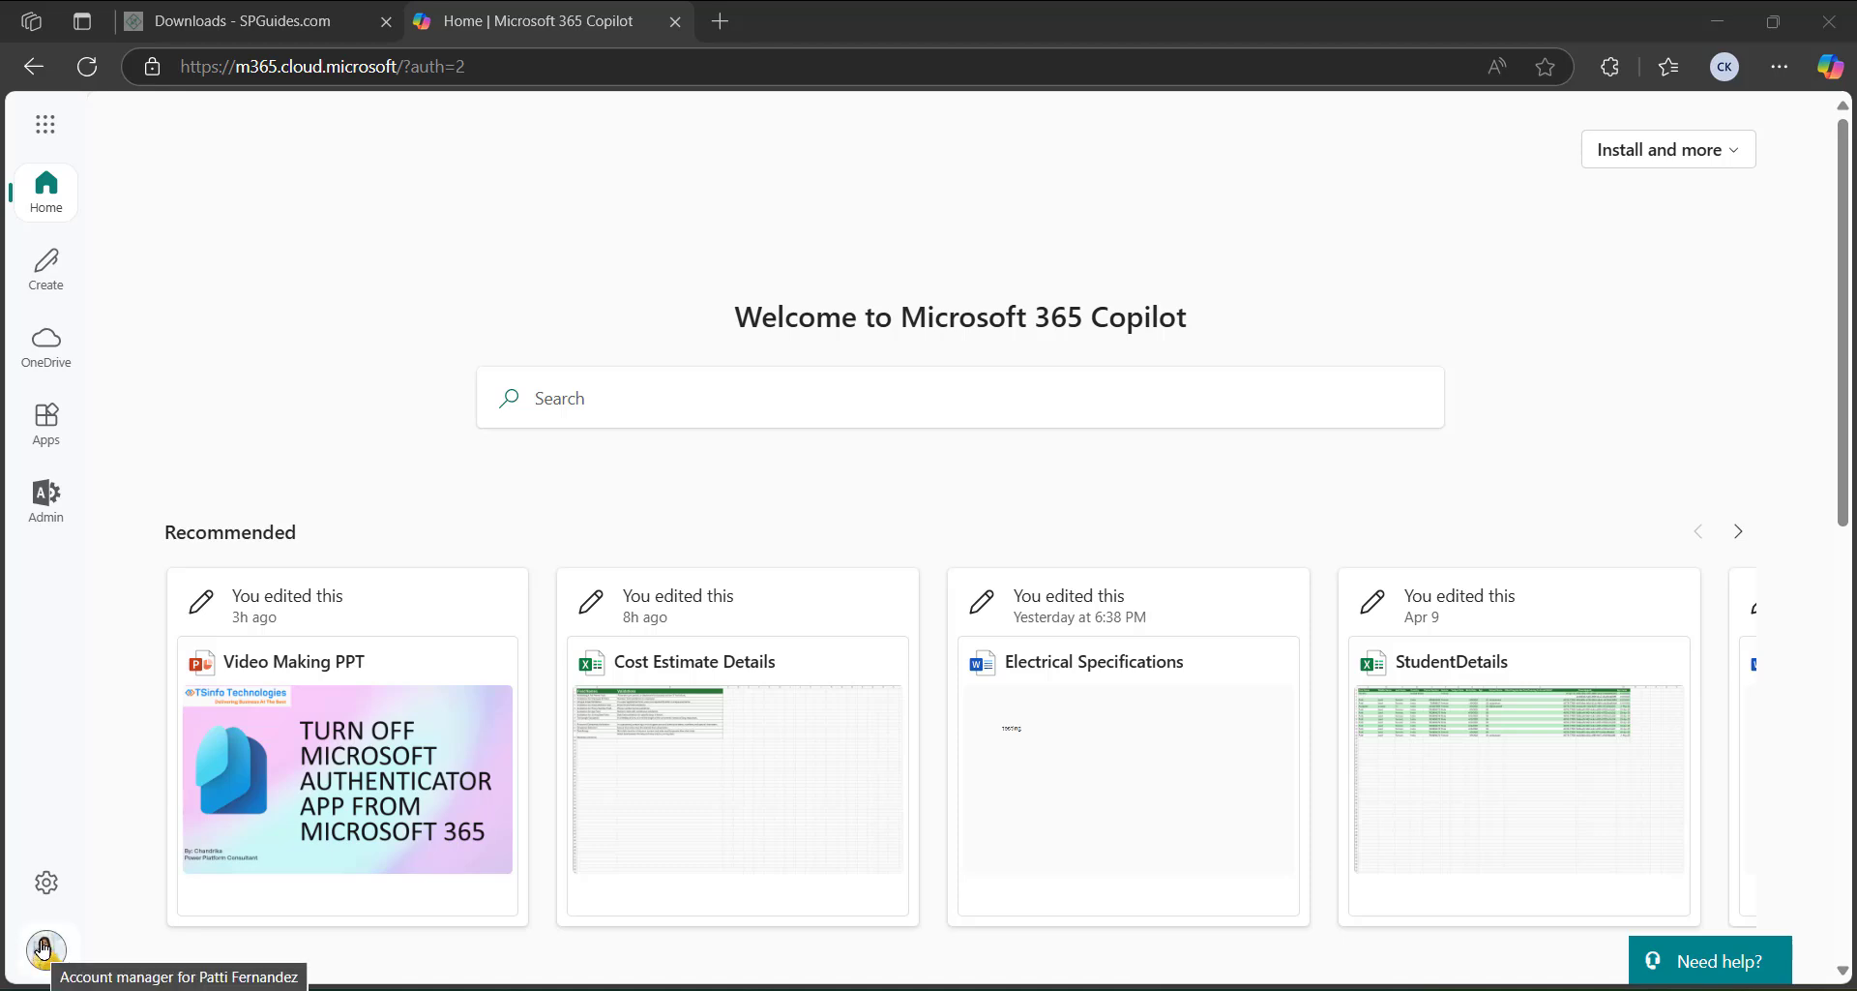
# Open the Microsoft 365 admin center from the administrator account's home page.
pyautogui.click(45, 126)
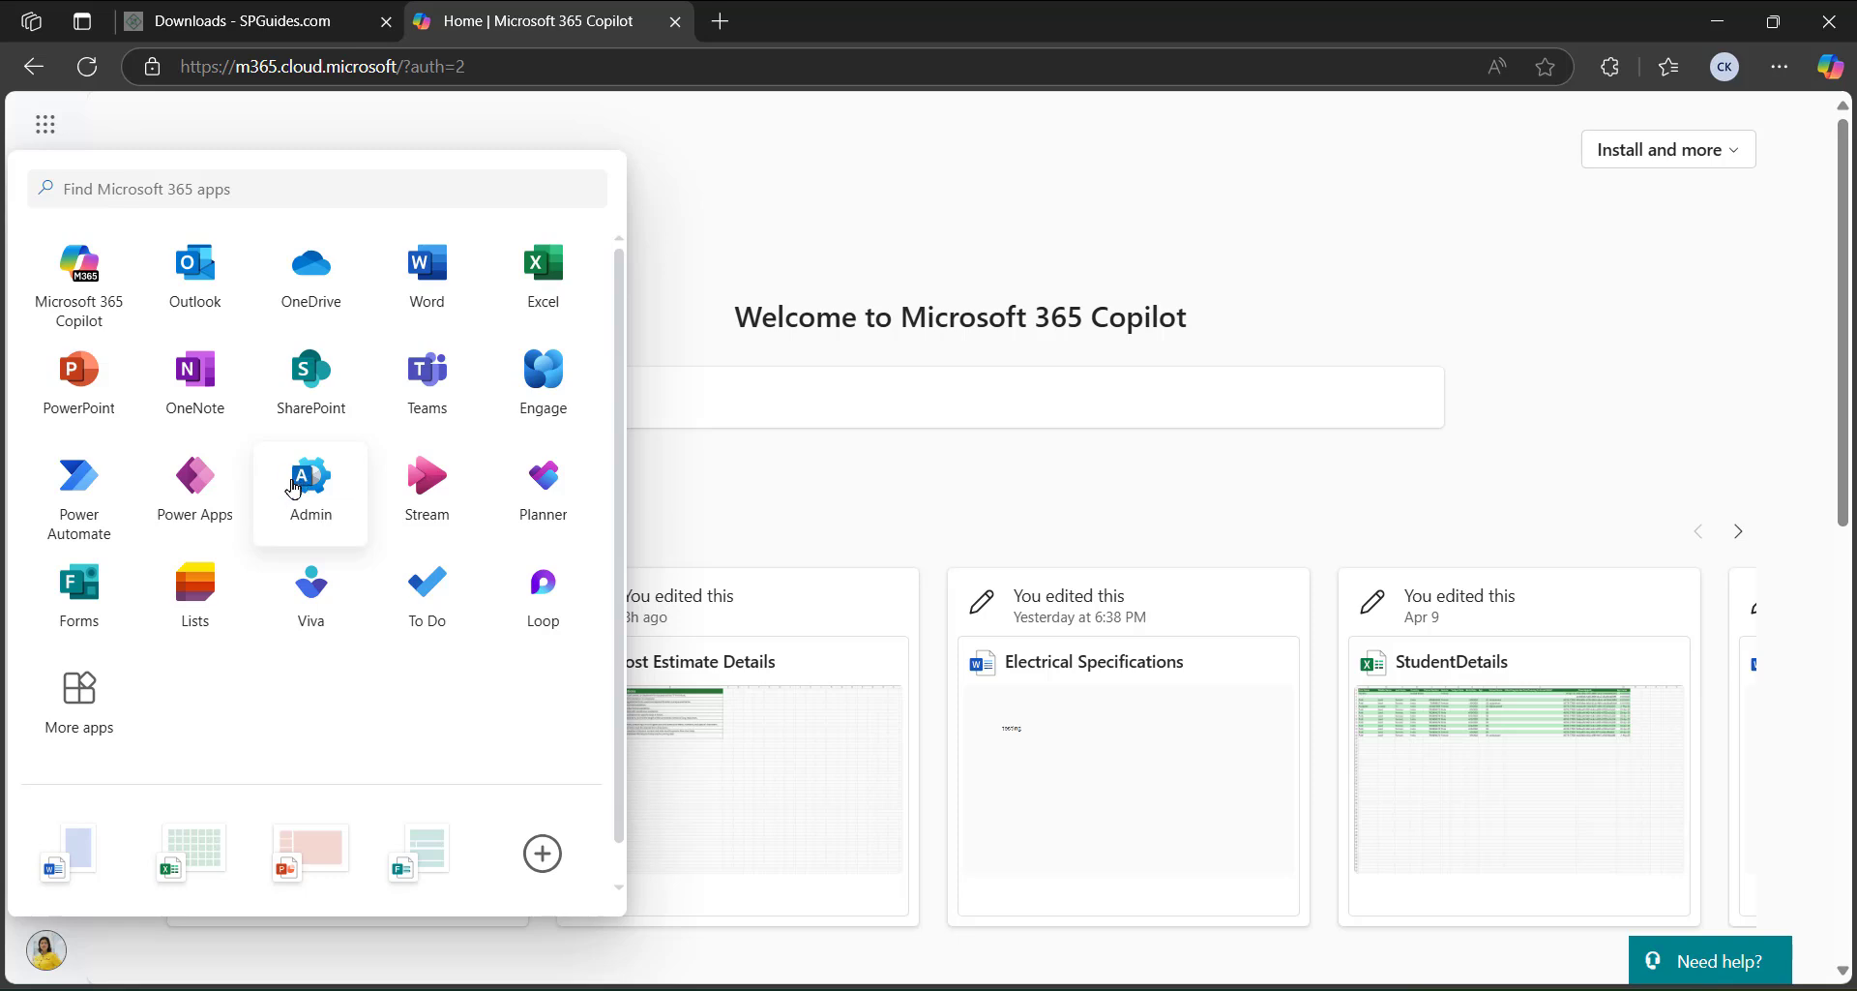
pyautogui.click(293, 486)
pyautogui.click(296, 491)
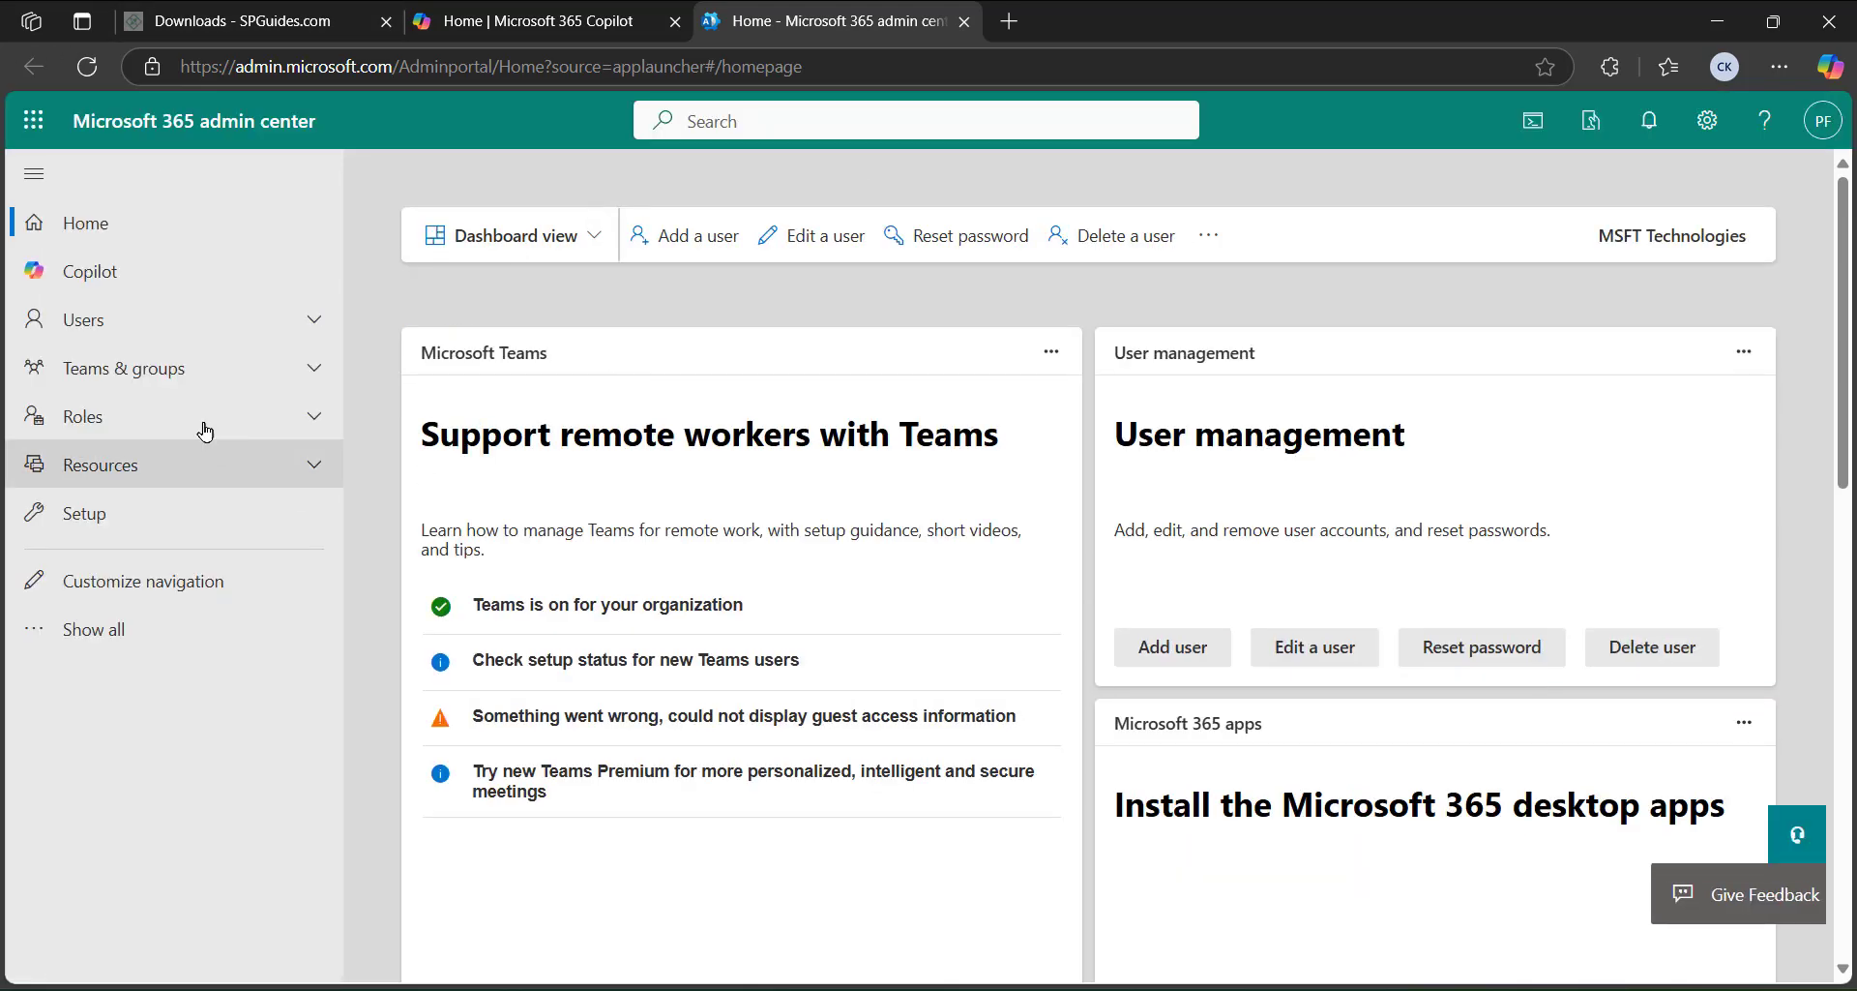
# Show all admin center navigation entries and open the list of active users.
pyautogui.click(82, 629)
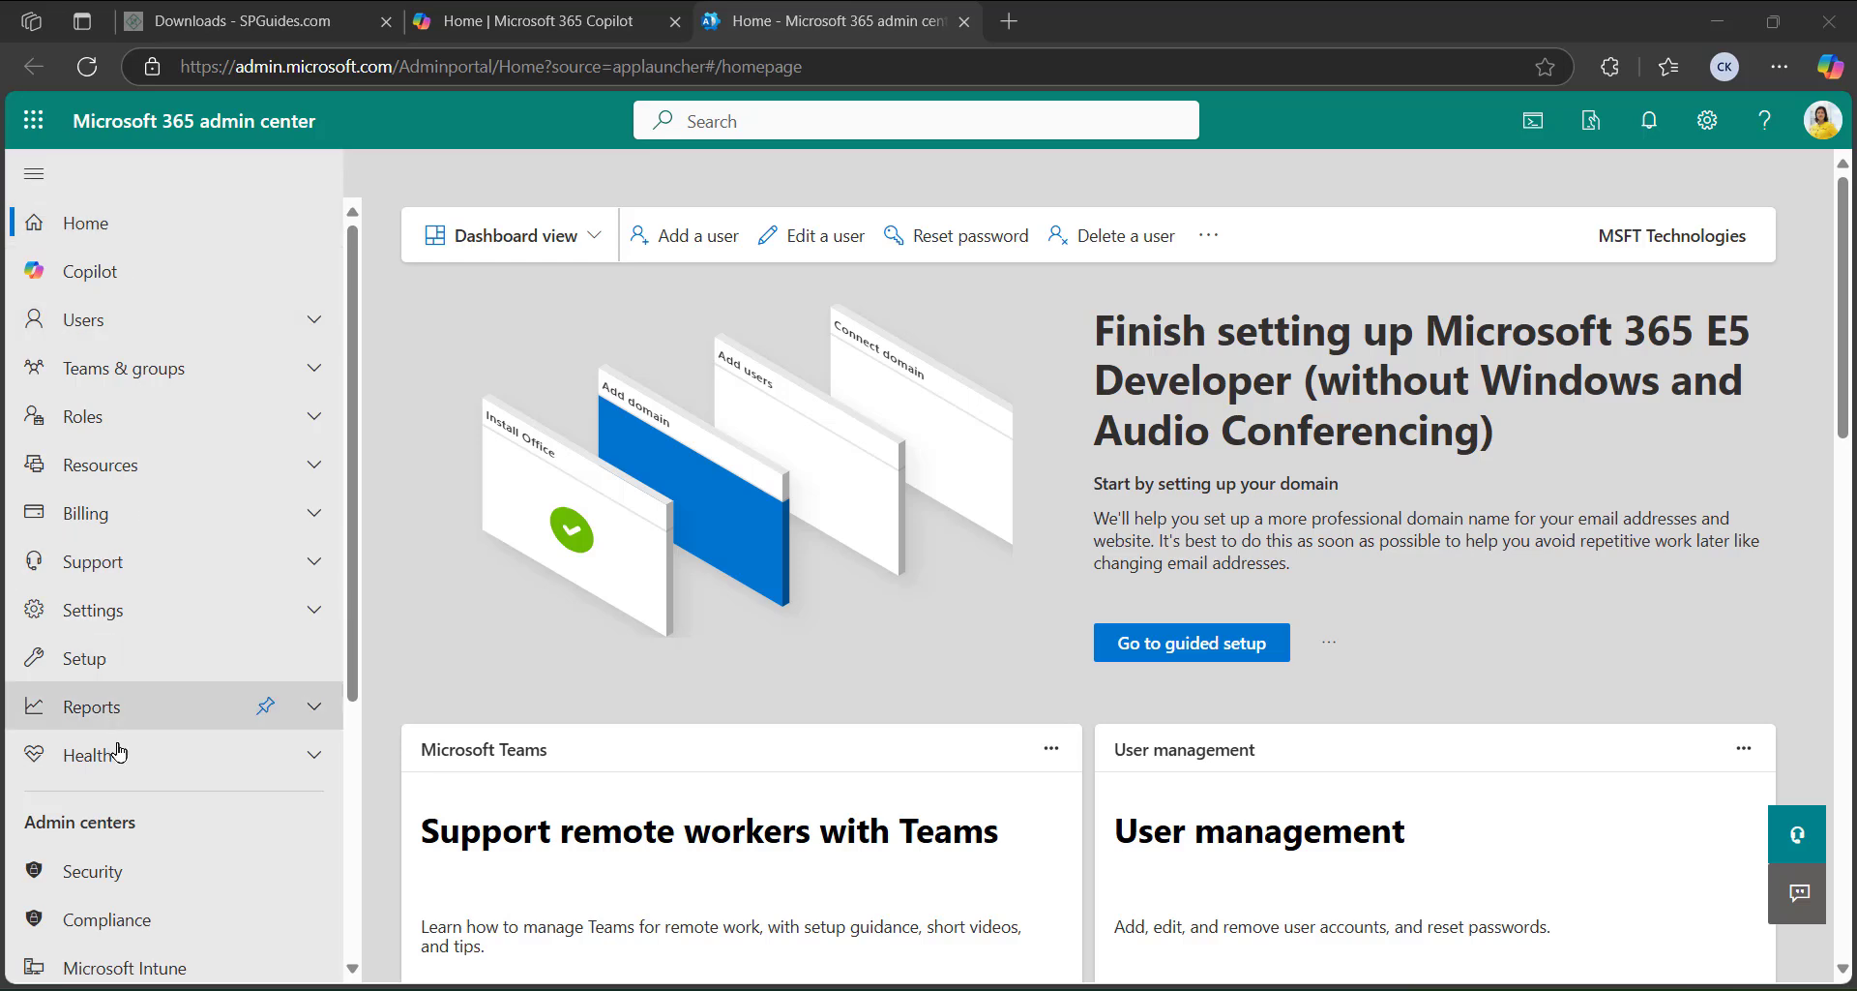
pyautogui.click(314, 326)
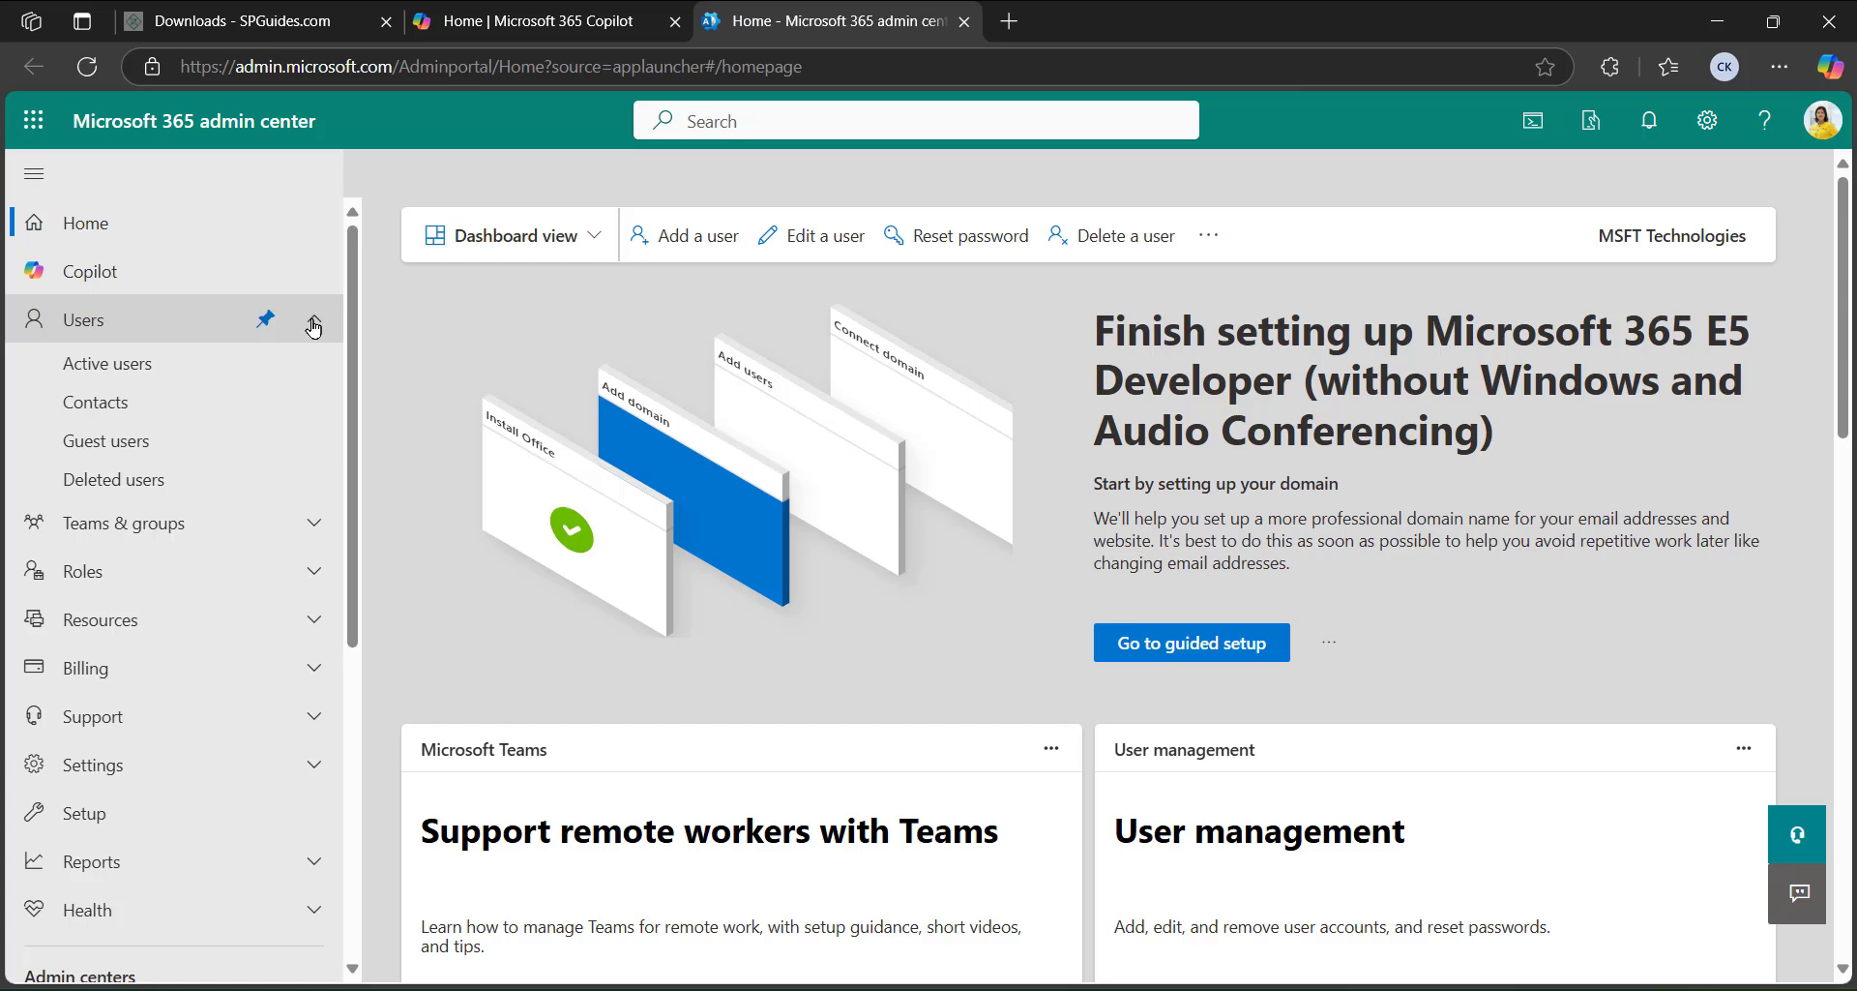
pyautogui.click(146, 367)
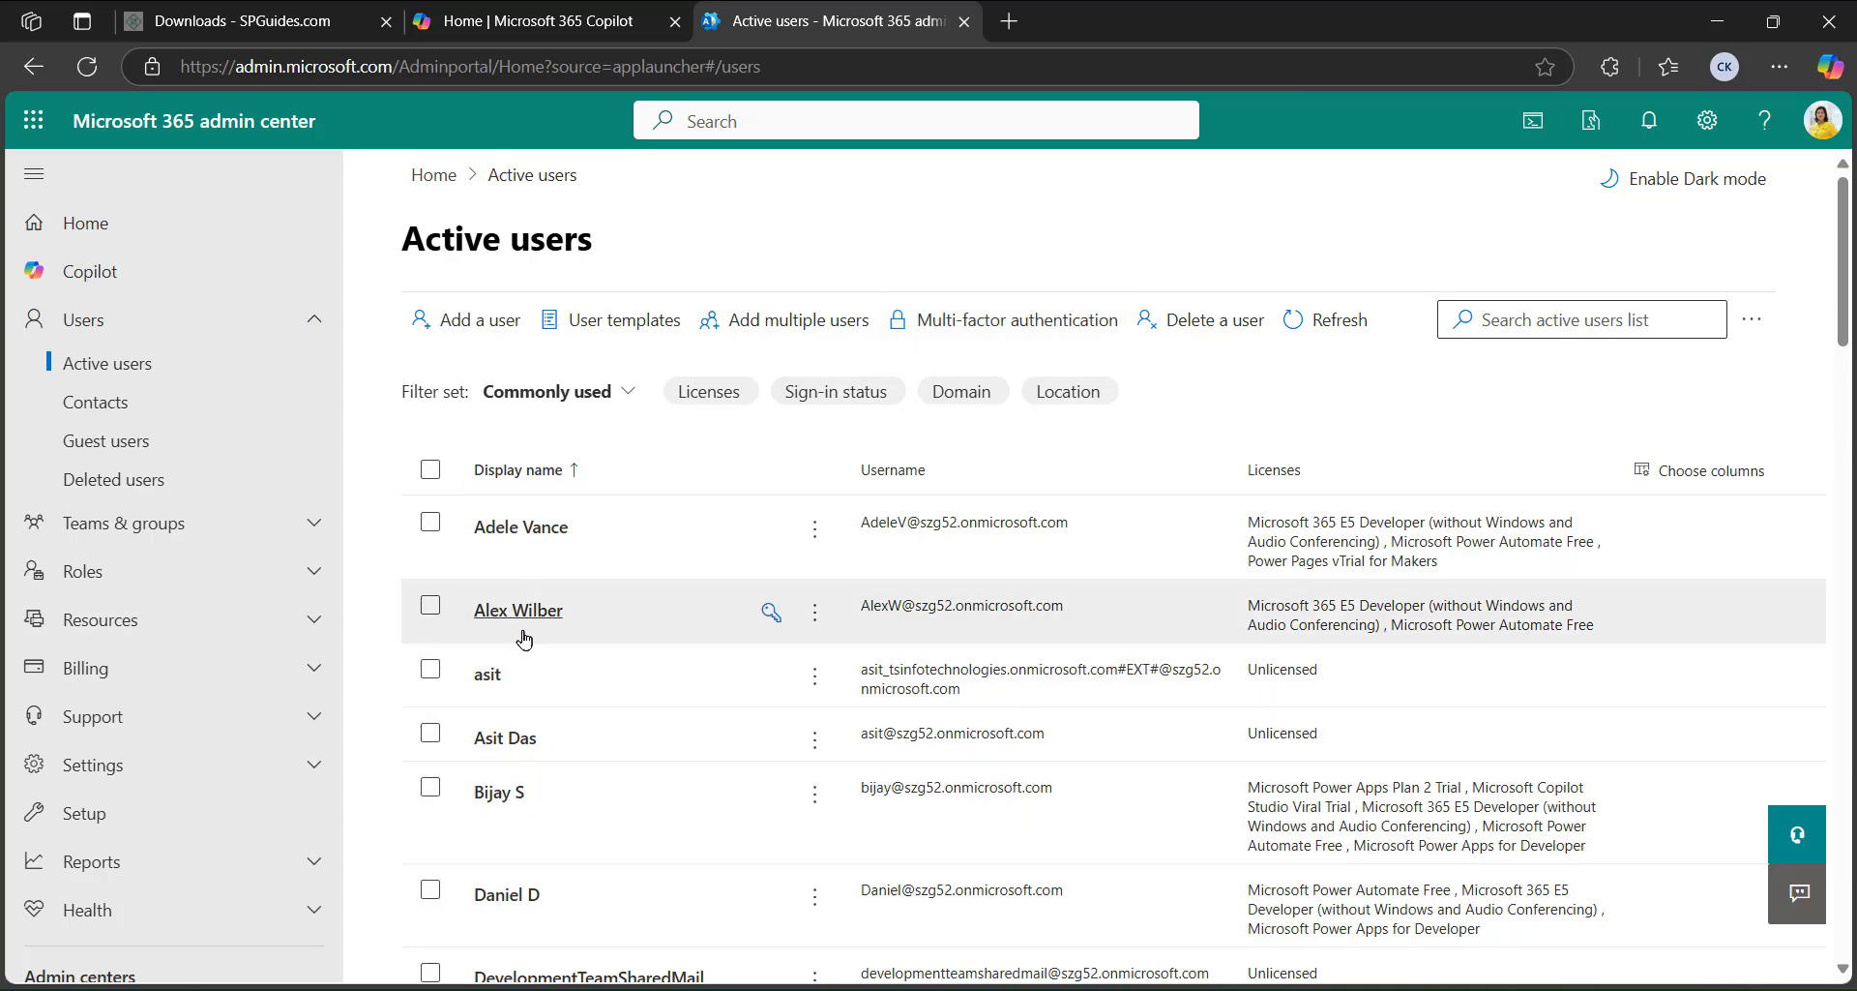
# Find the user whose account was used for the first sign-in among the active users and open that user's details.
pyautogui.scroll(-1, 524, 638)
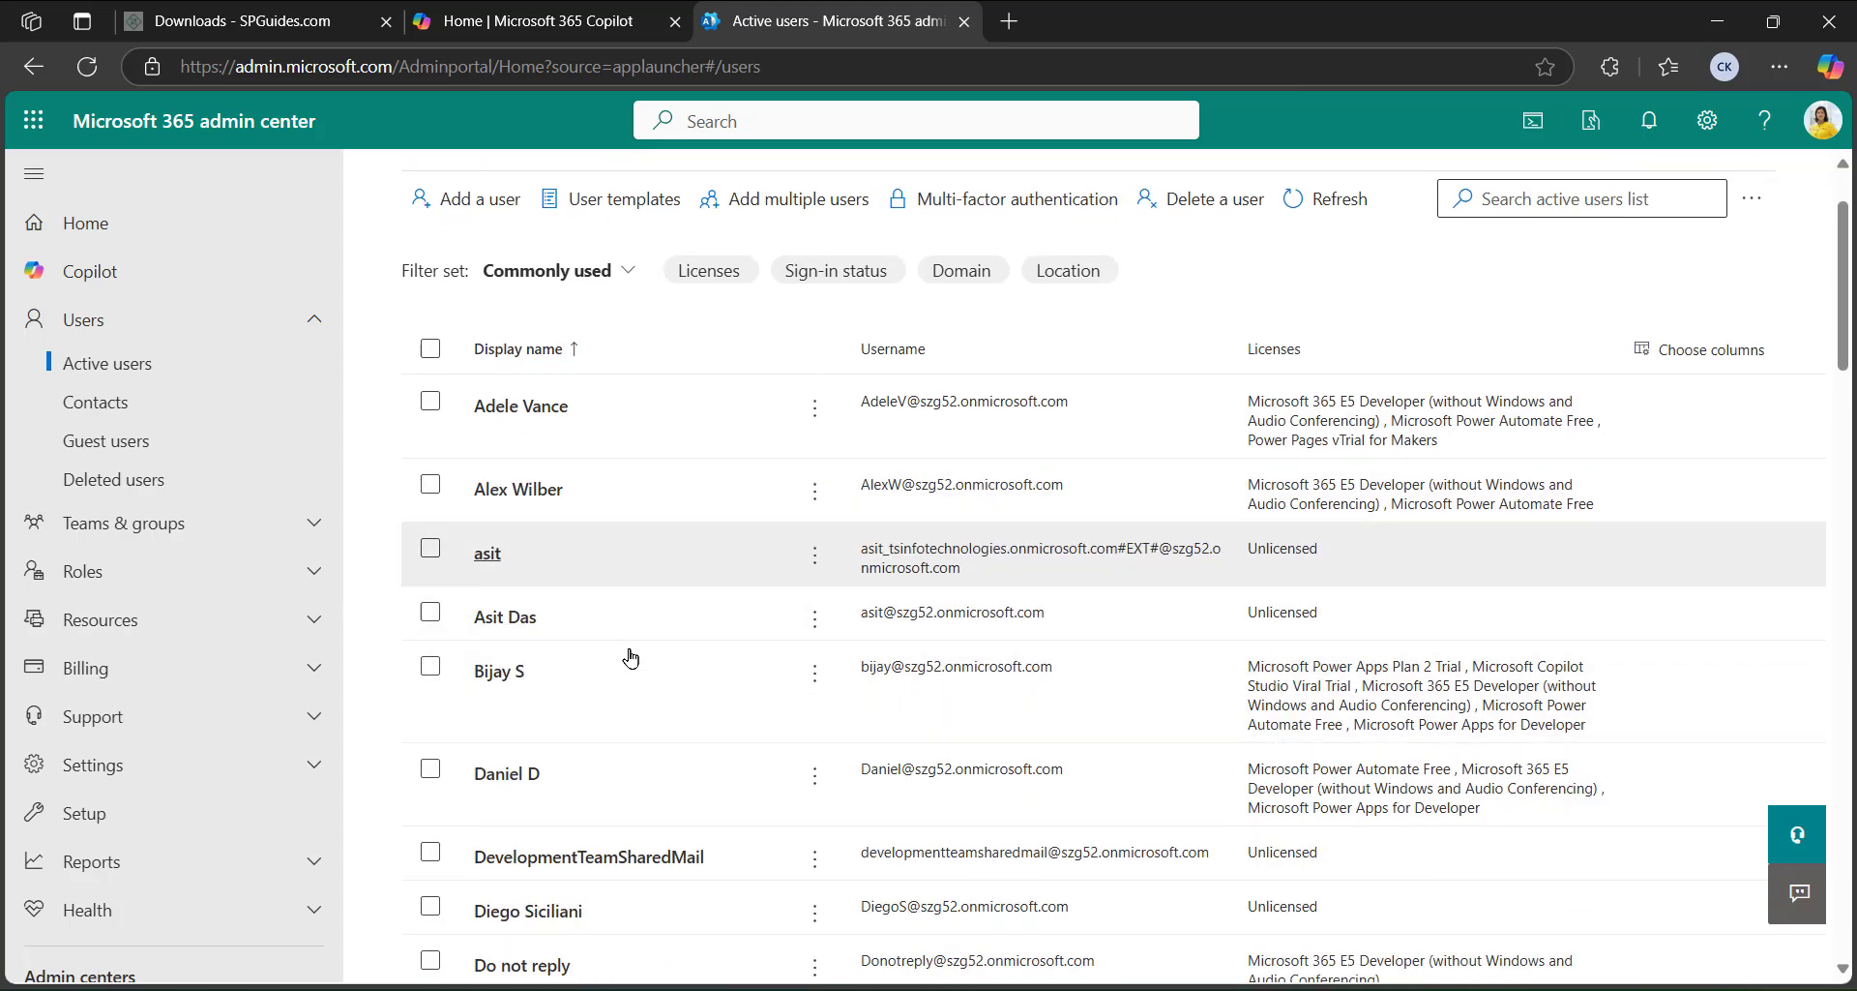
pyautogui.scroll(-8, 630, 658)
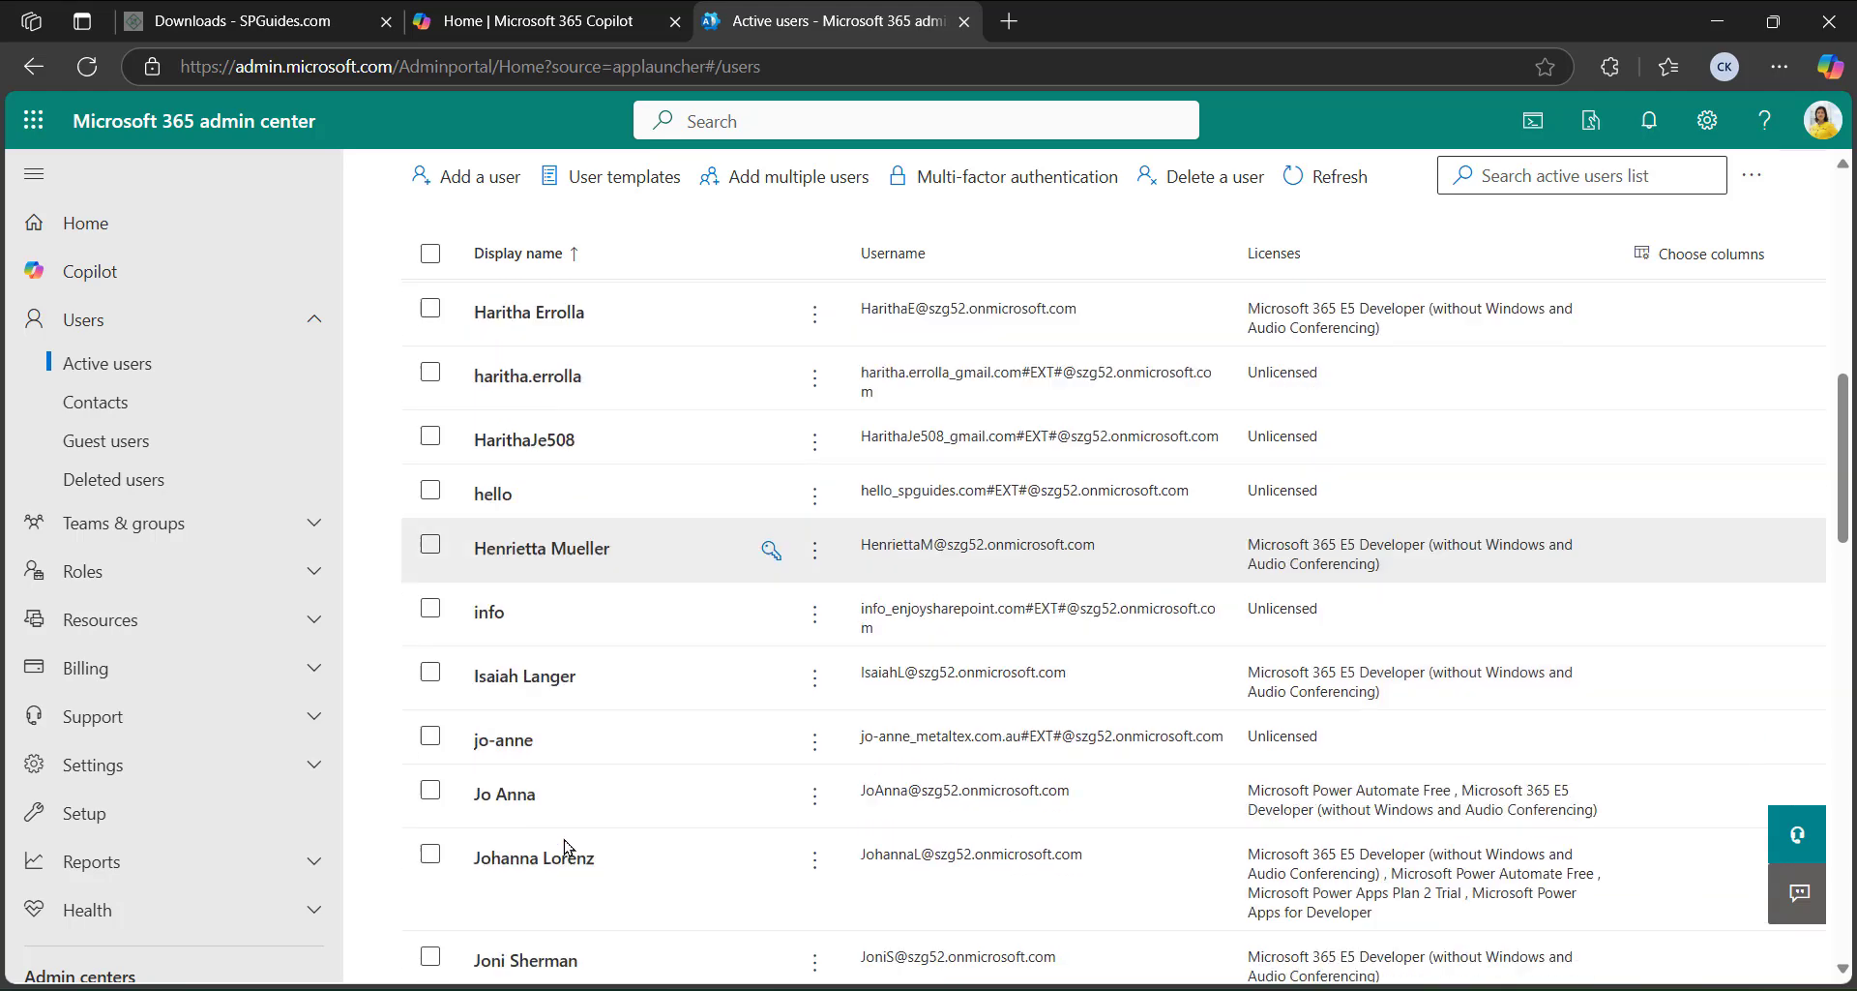
pyautogui.scroll(-2, 568, 847)
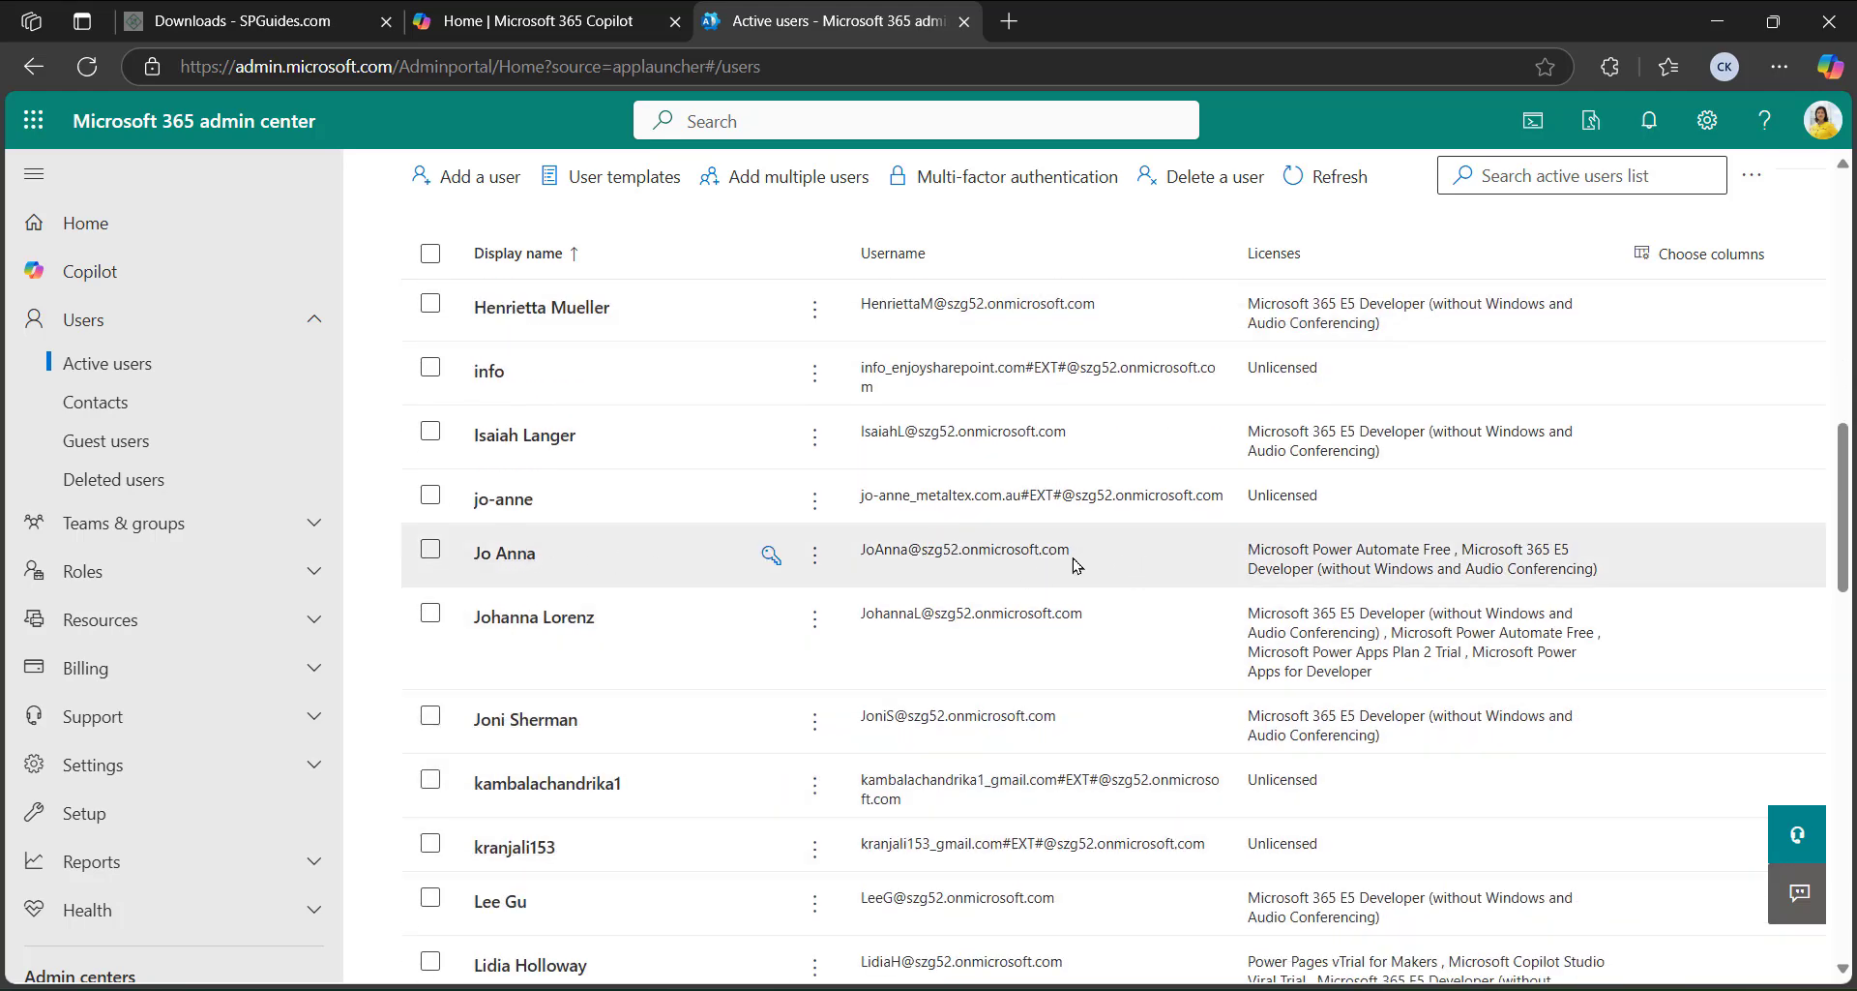
pyautogui.click(500, 557)
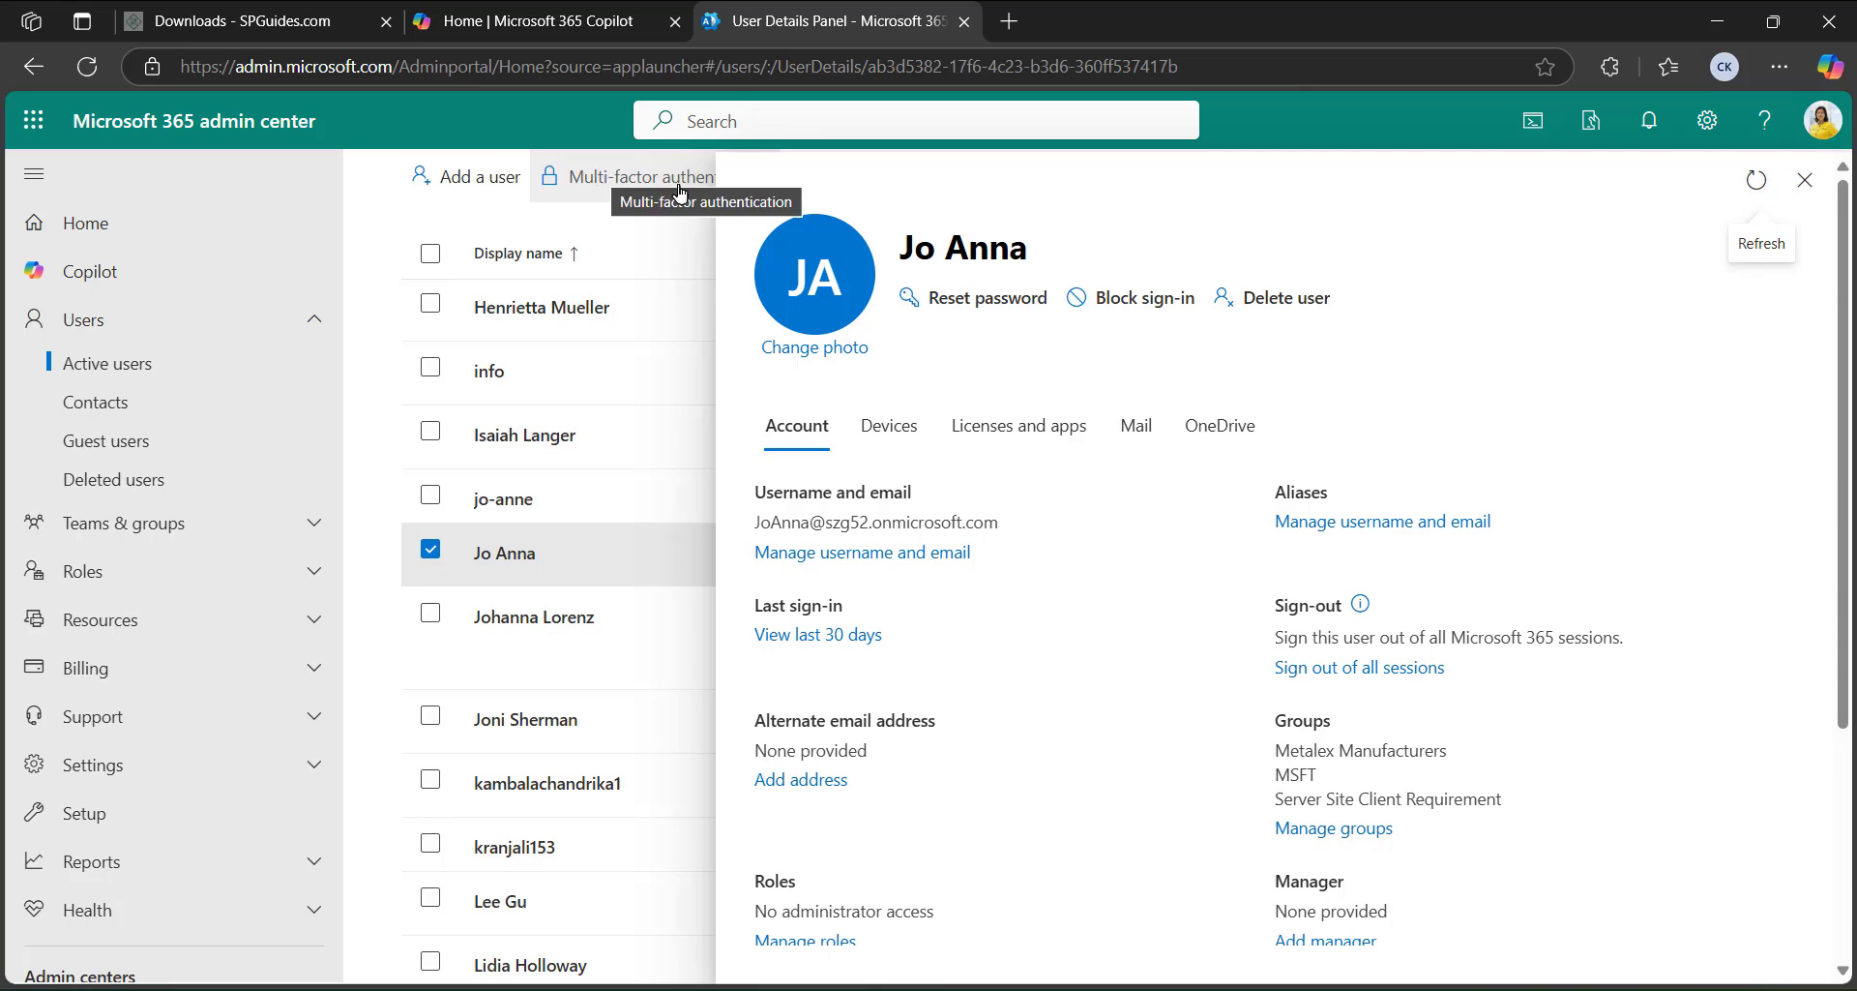
# Open multifactor authentication management from the user's account details and proceed through the Microsoft Entra sign-in.
pyautogui.scroll(-4, 1471, 709)
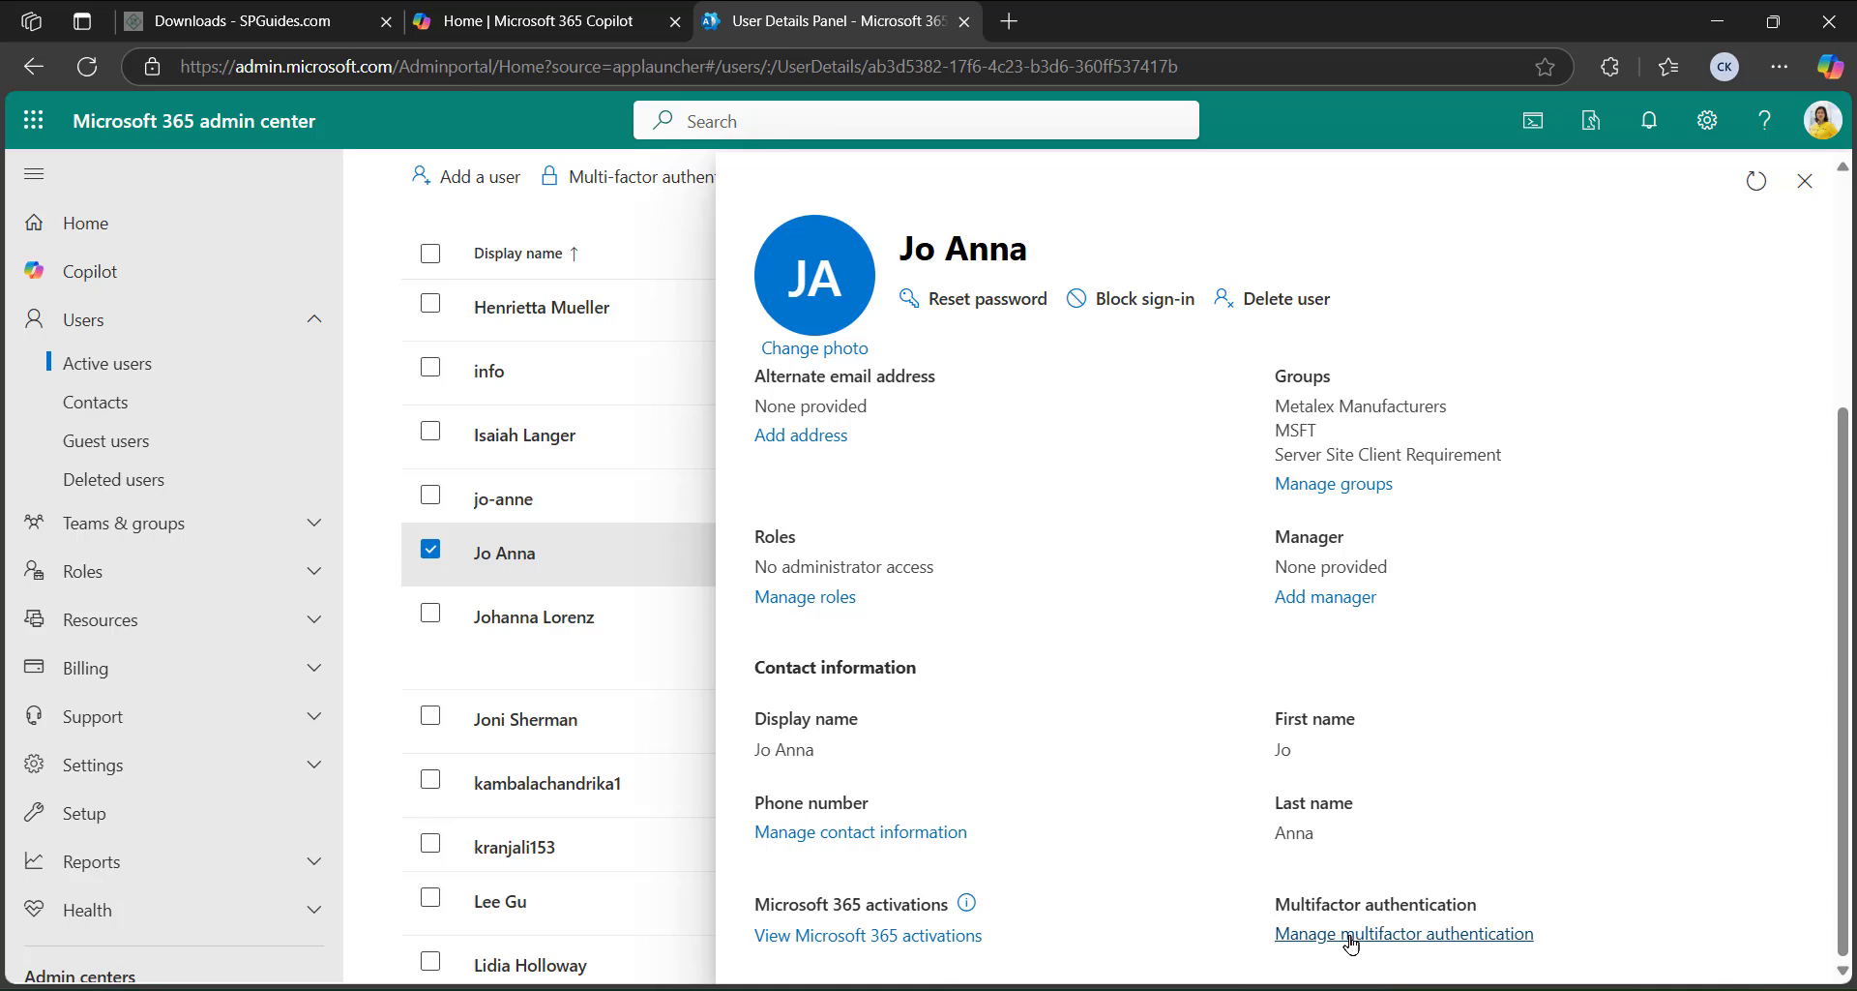
pyautogui.click(1430, 935)
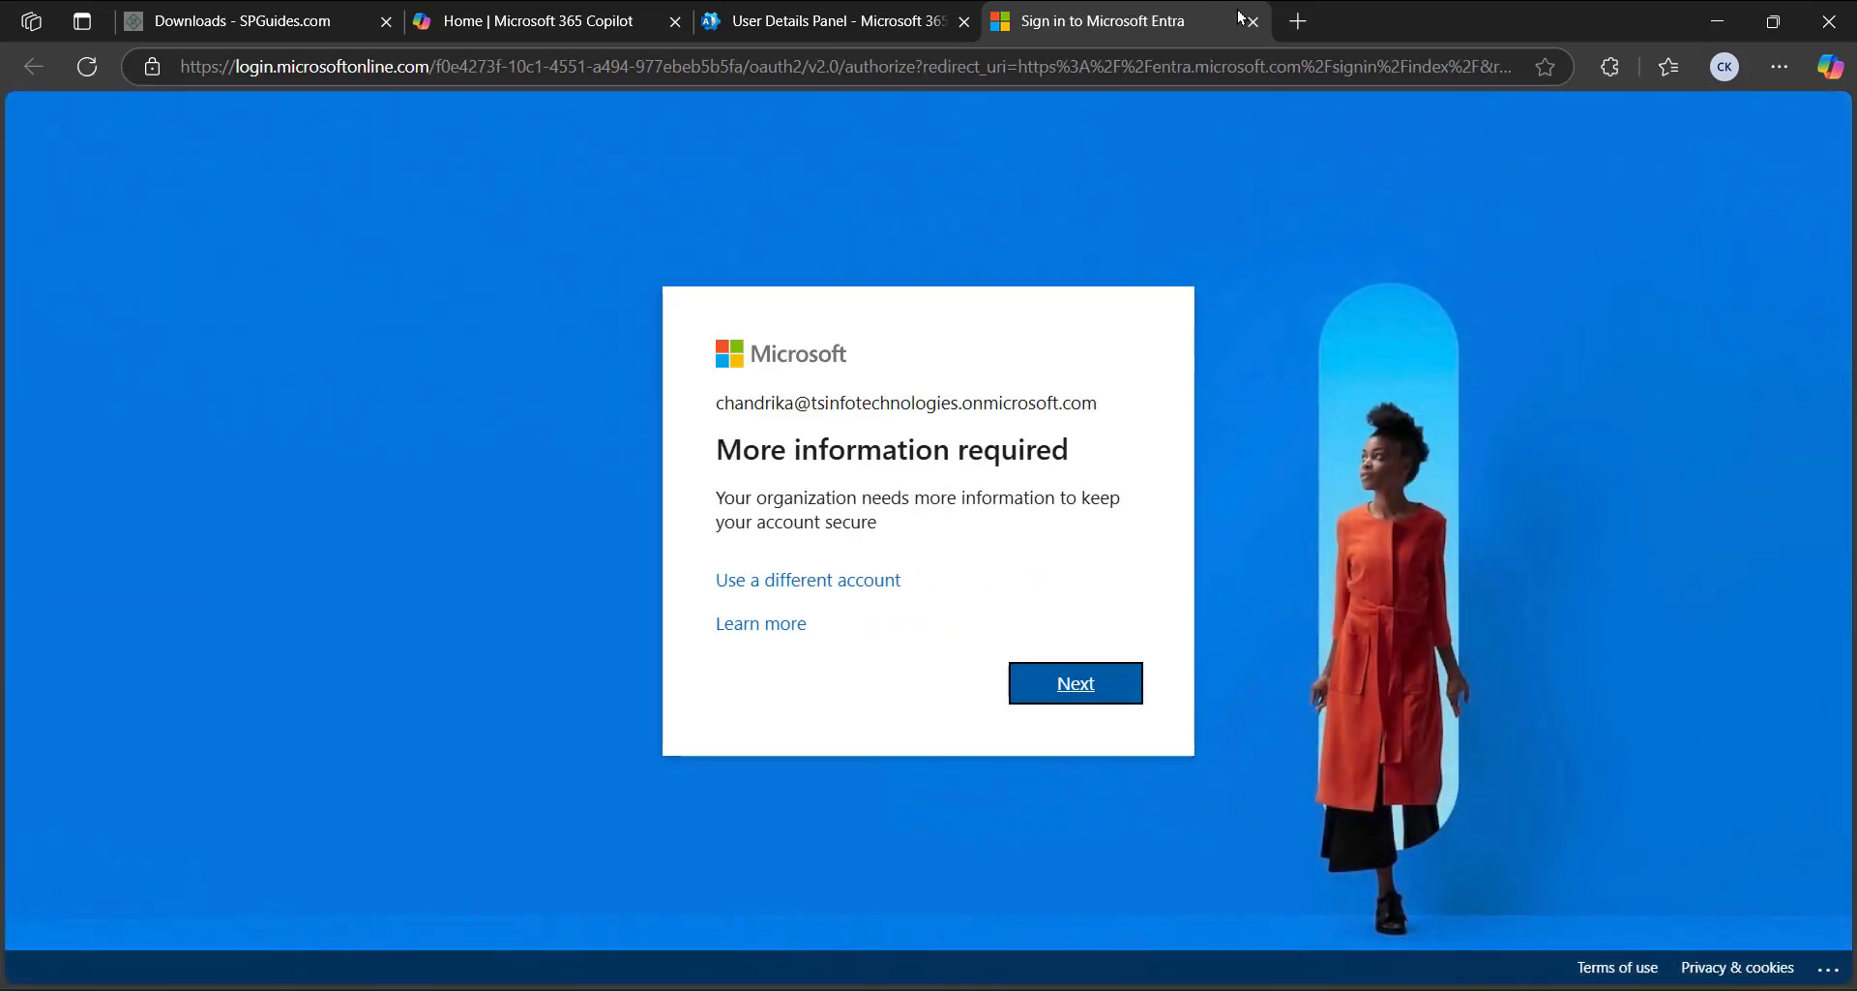
pyautogui.press('Return')
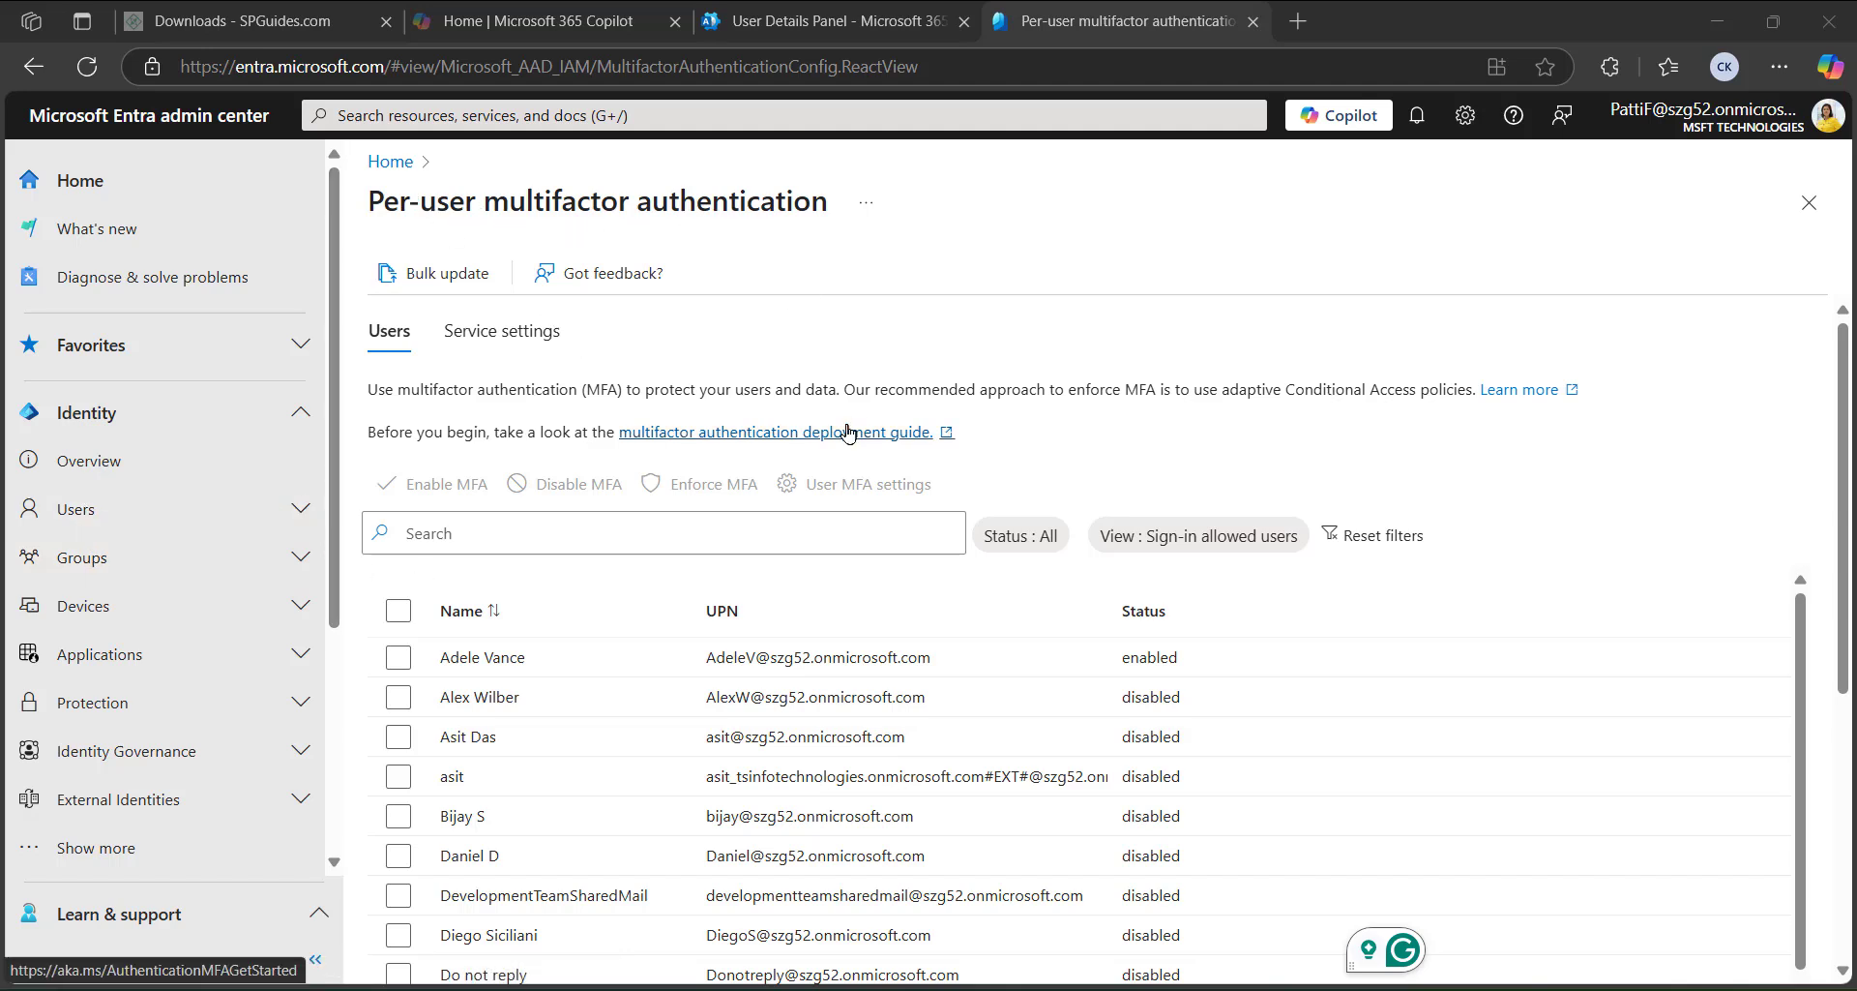
# Disable multifactor authentication for the user with enforced status in the per-user list, confirm it, and refresh the page.
pyautogui.scroll(-1, 873, 789)
pyautogui.scroll(-3, 874, 788)
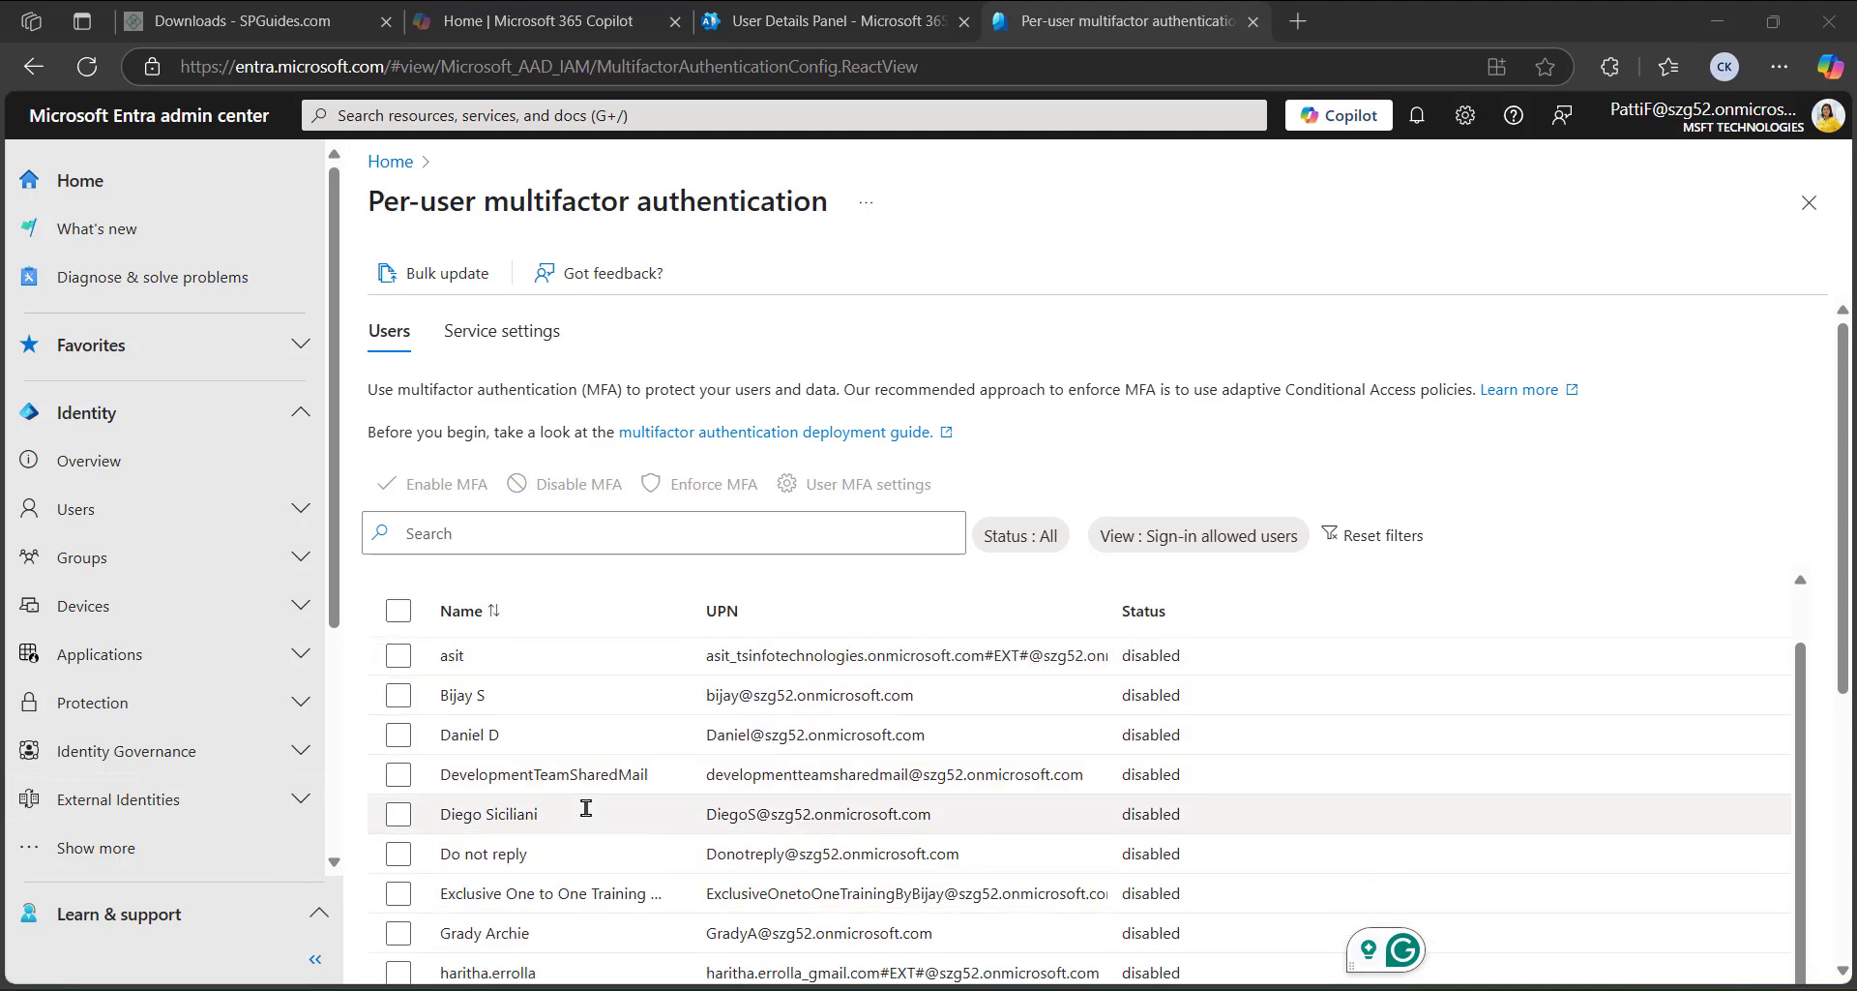
pyautogui.scroll(-10, 568, 786)
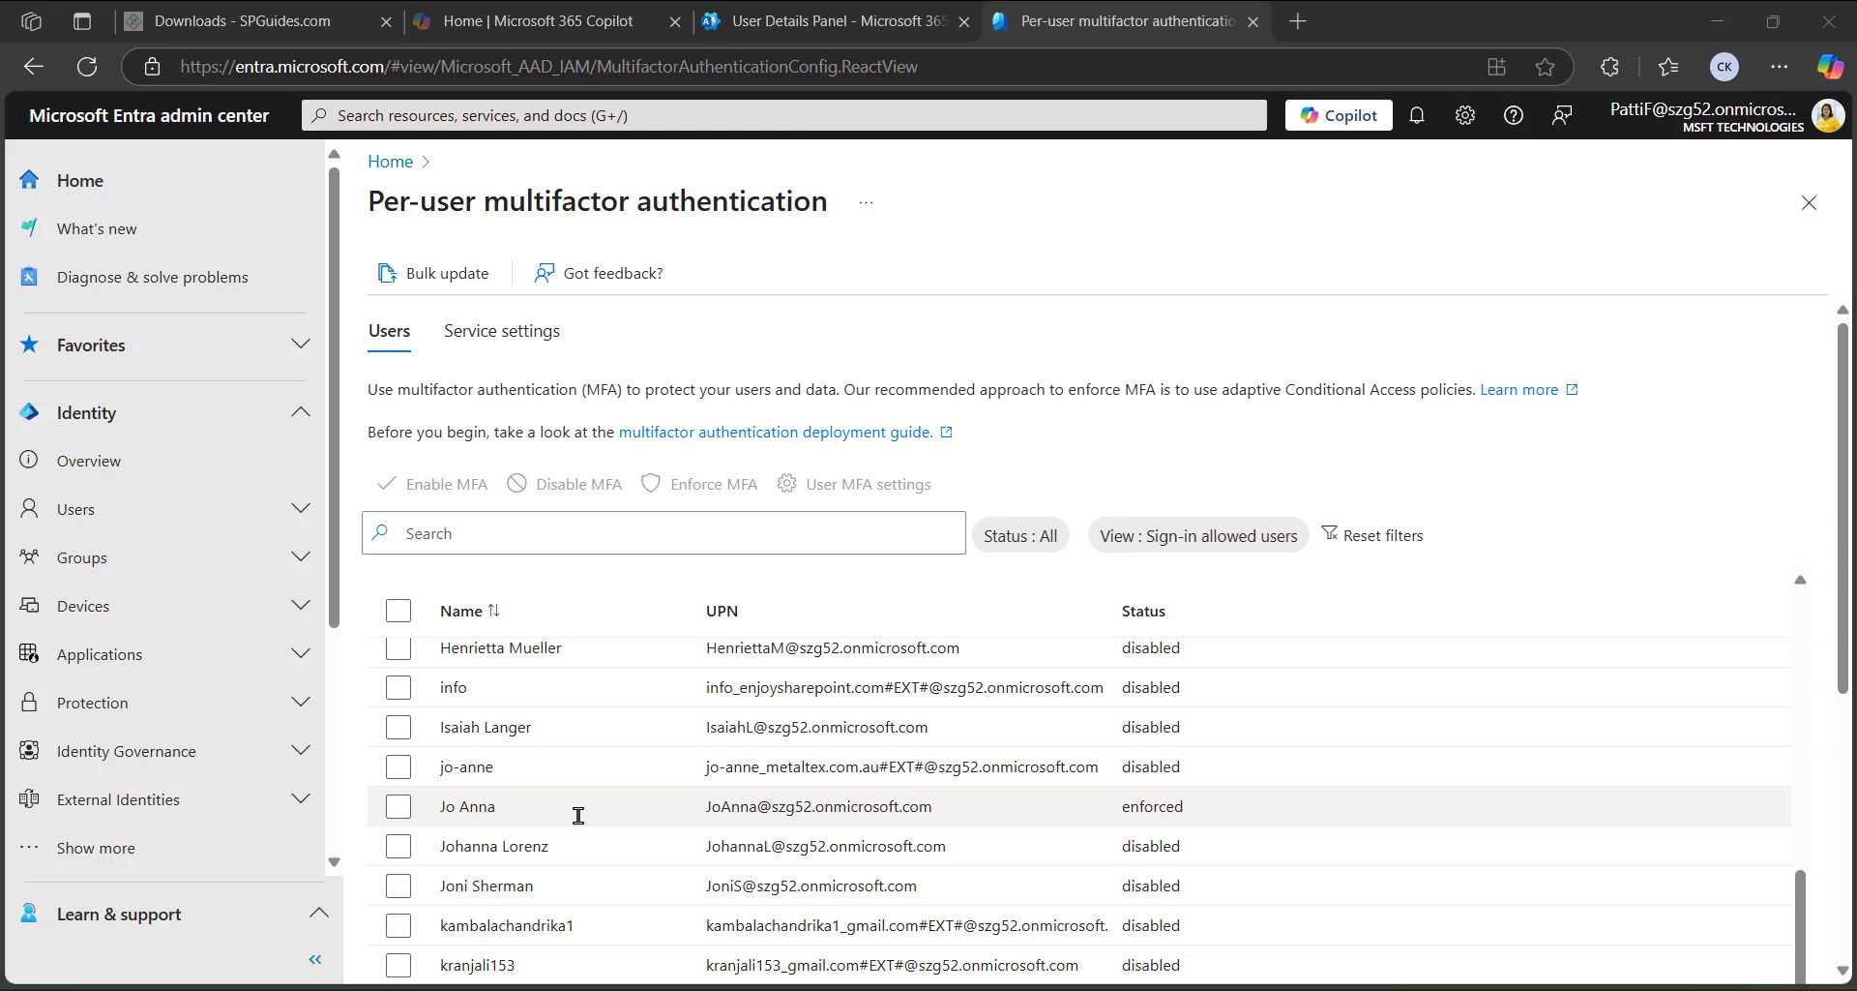
pyautogui.click(398, 806)
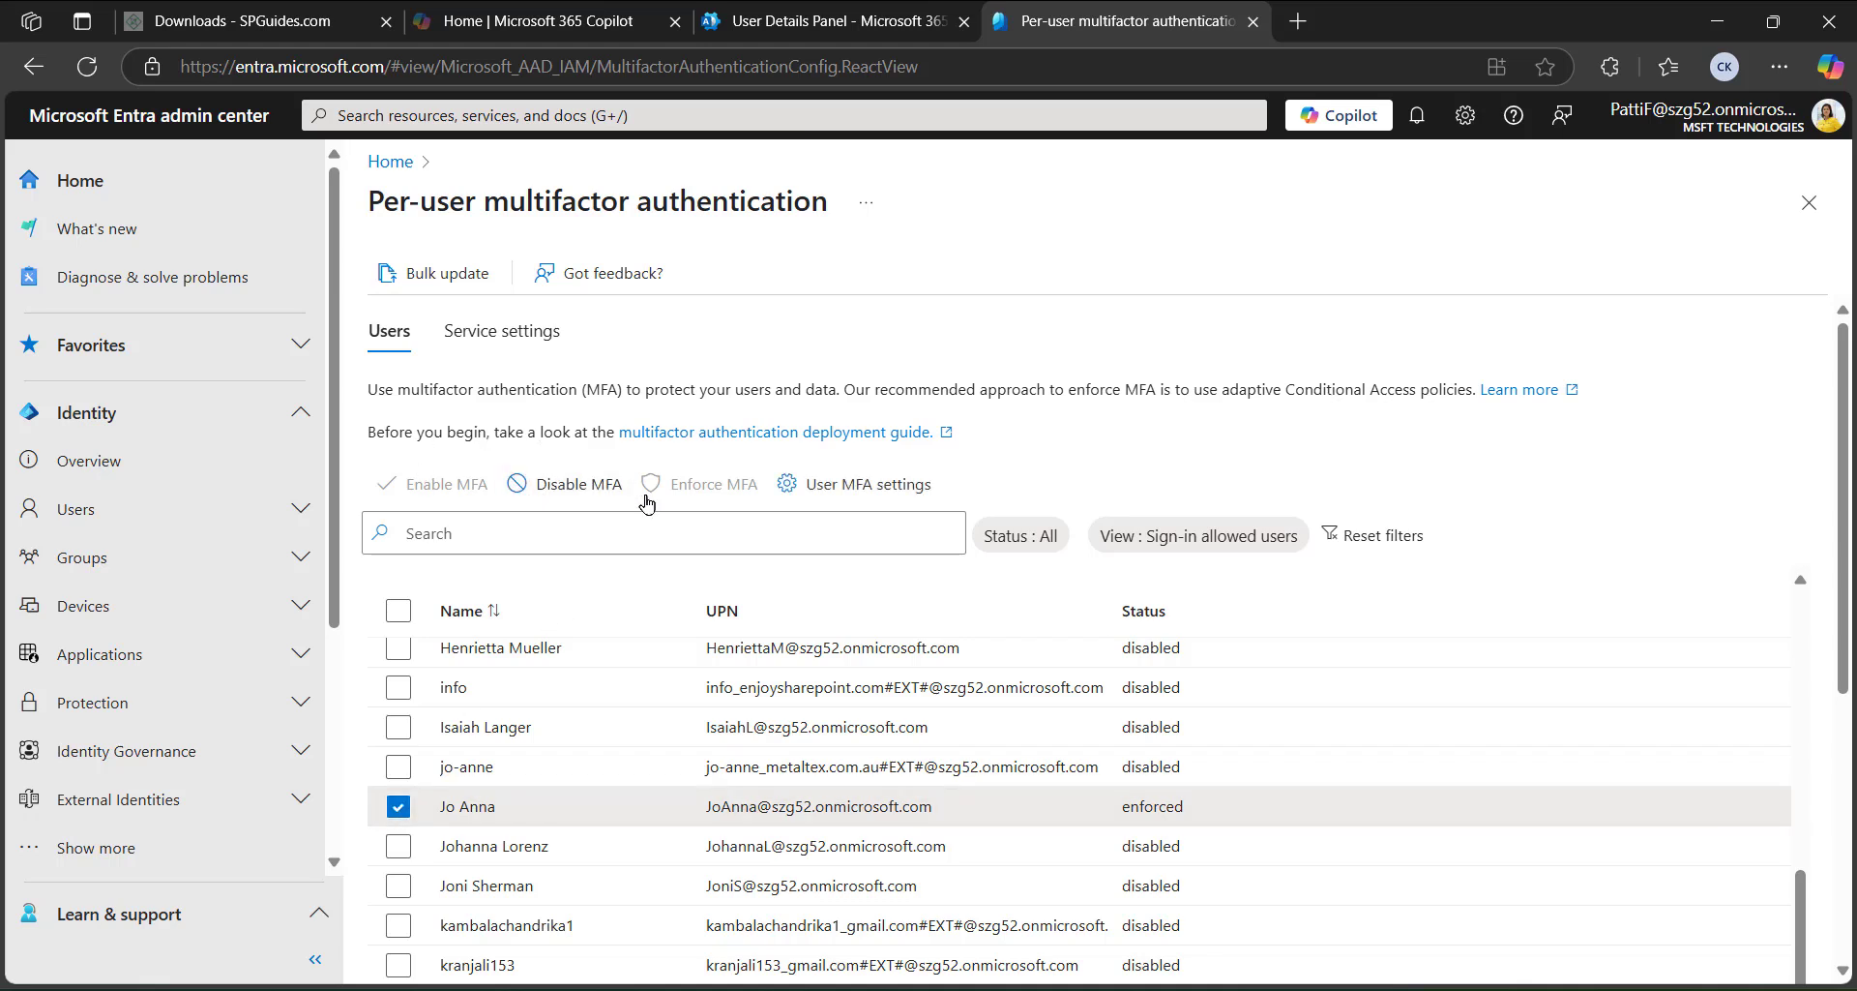
pyautogui.click(586, 487)
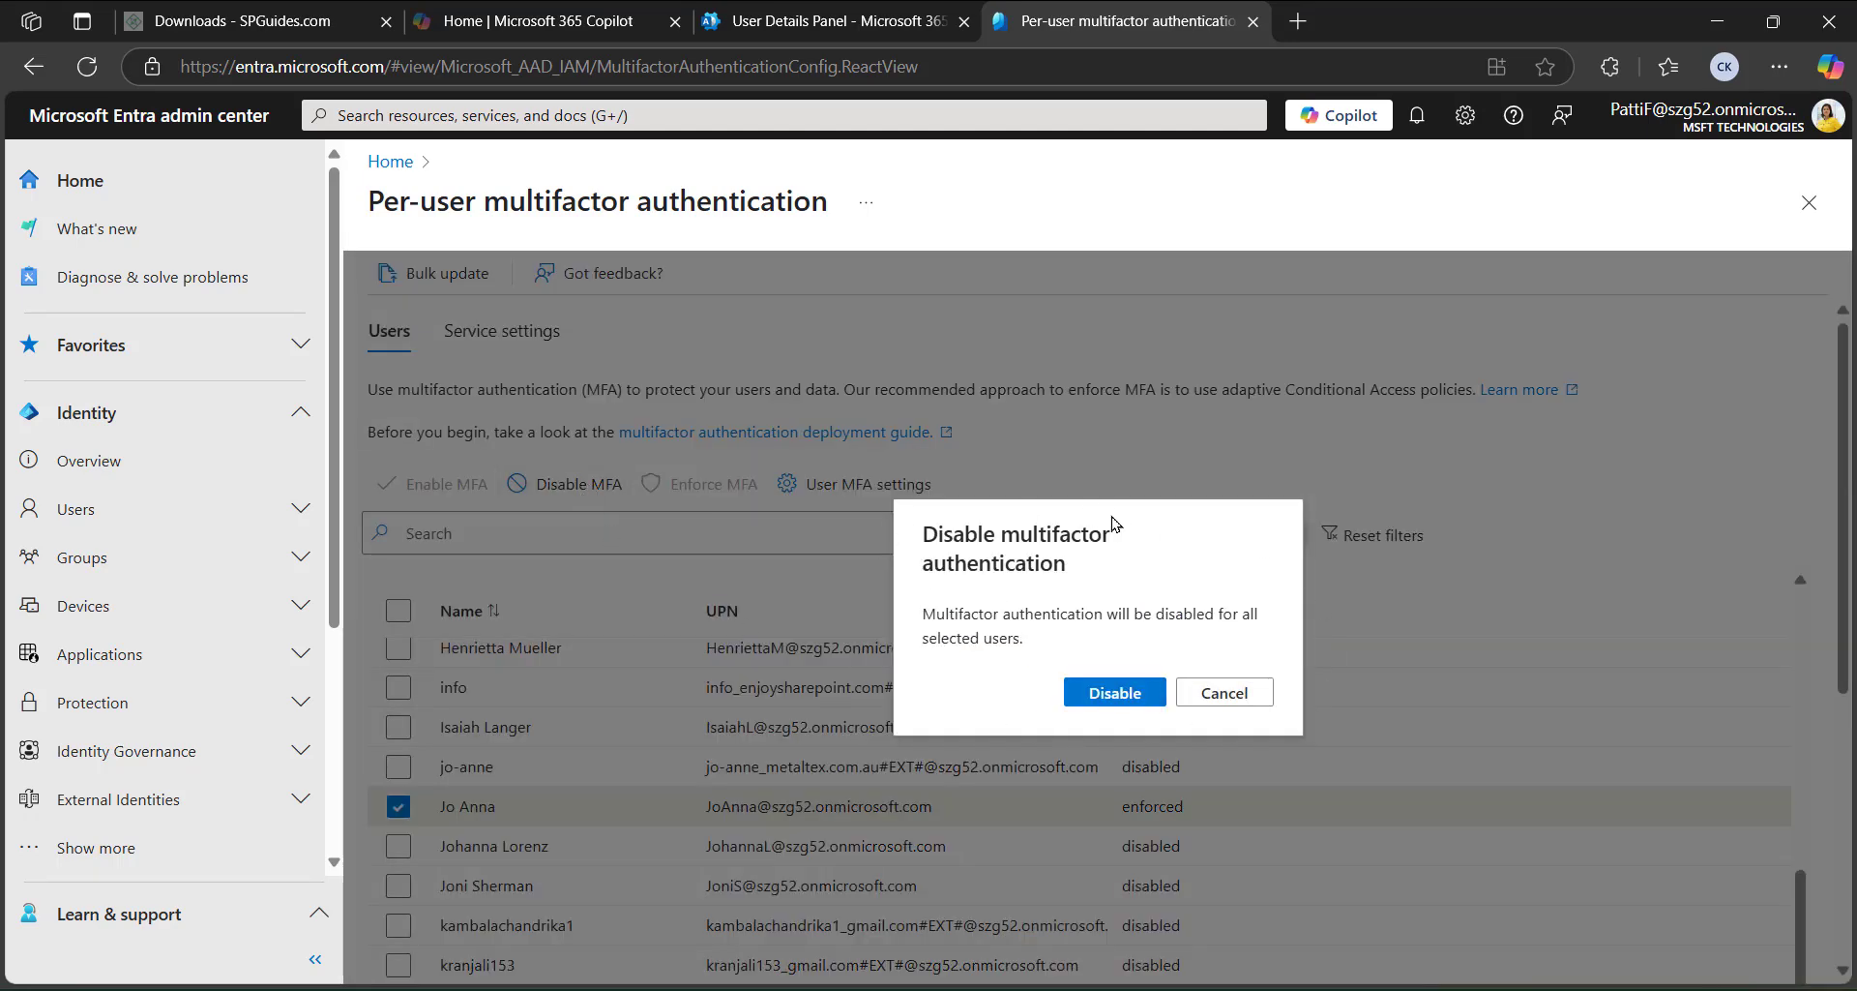
pyautogui.click(1128, 696)
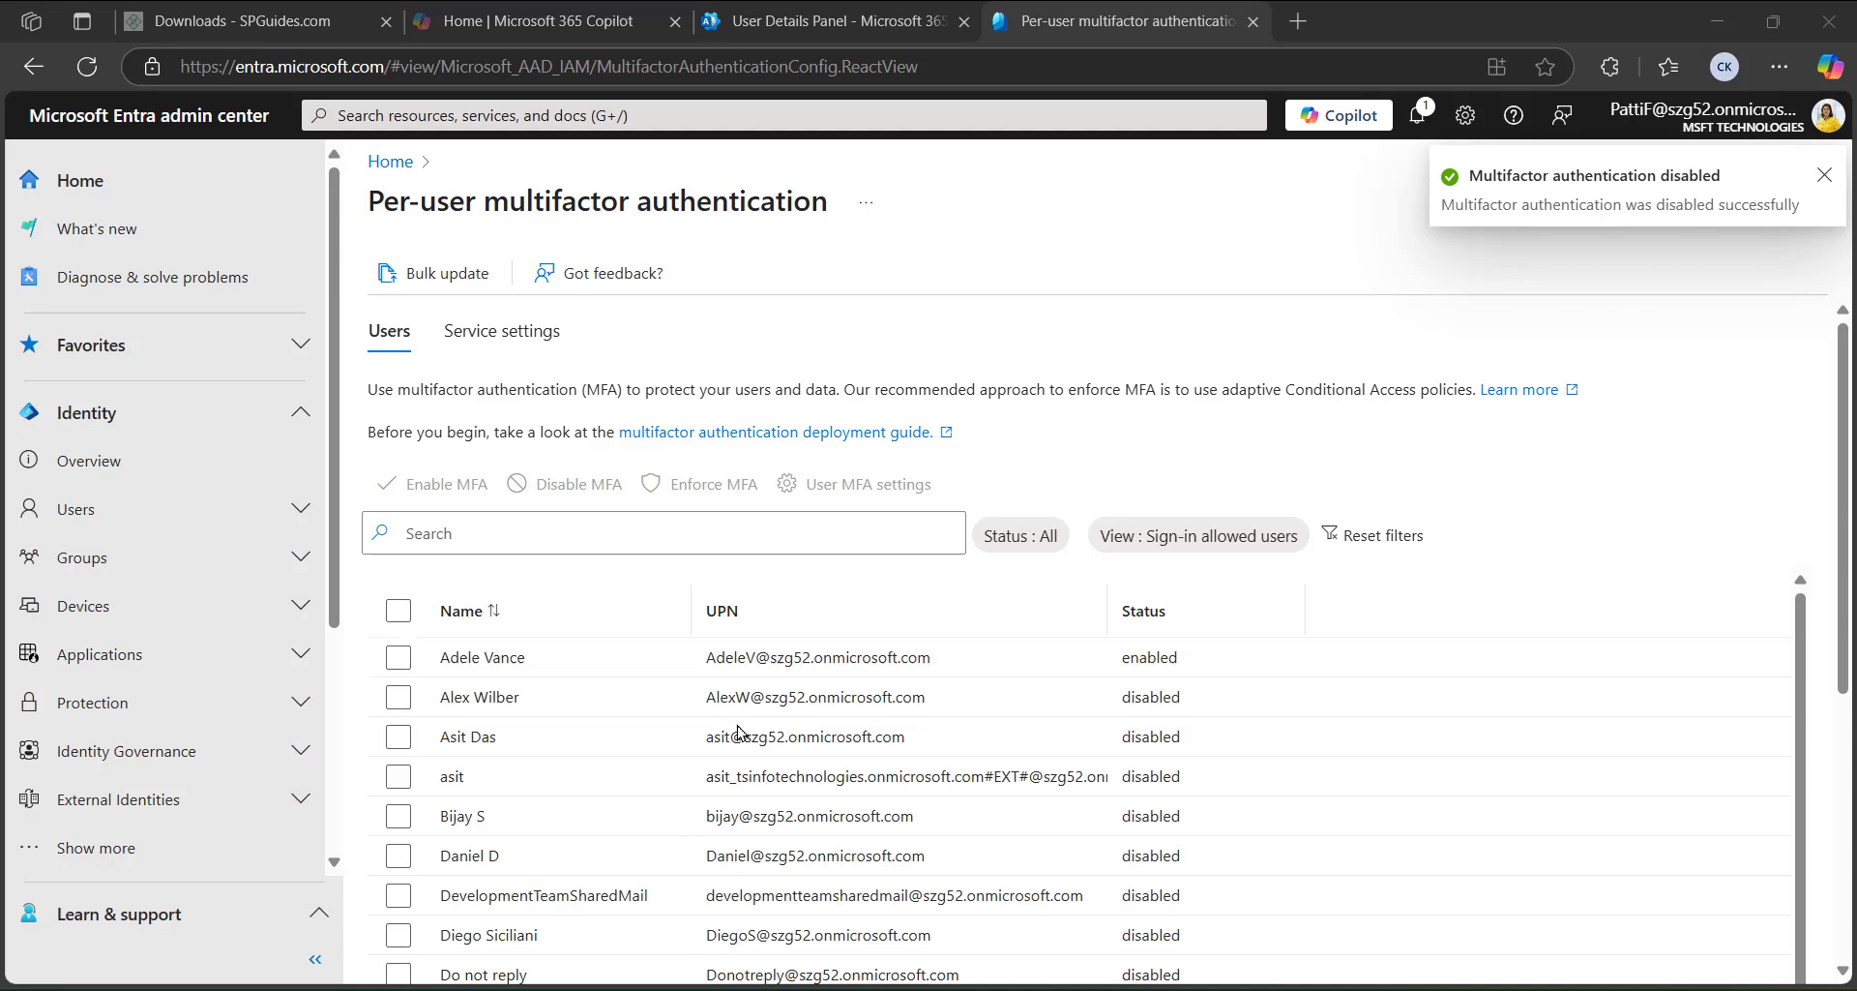
pyautogui.click(86, 66)
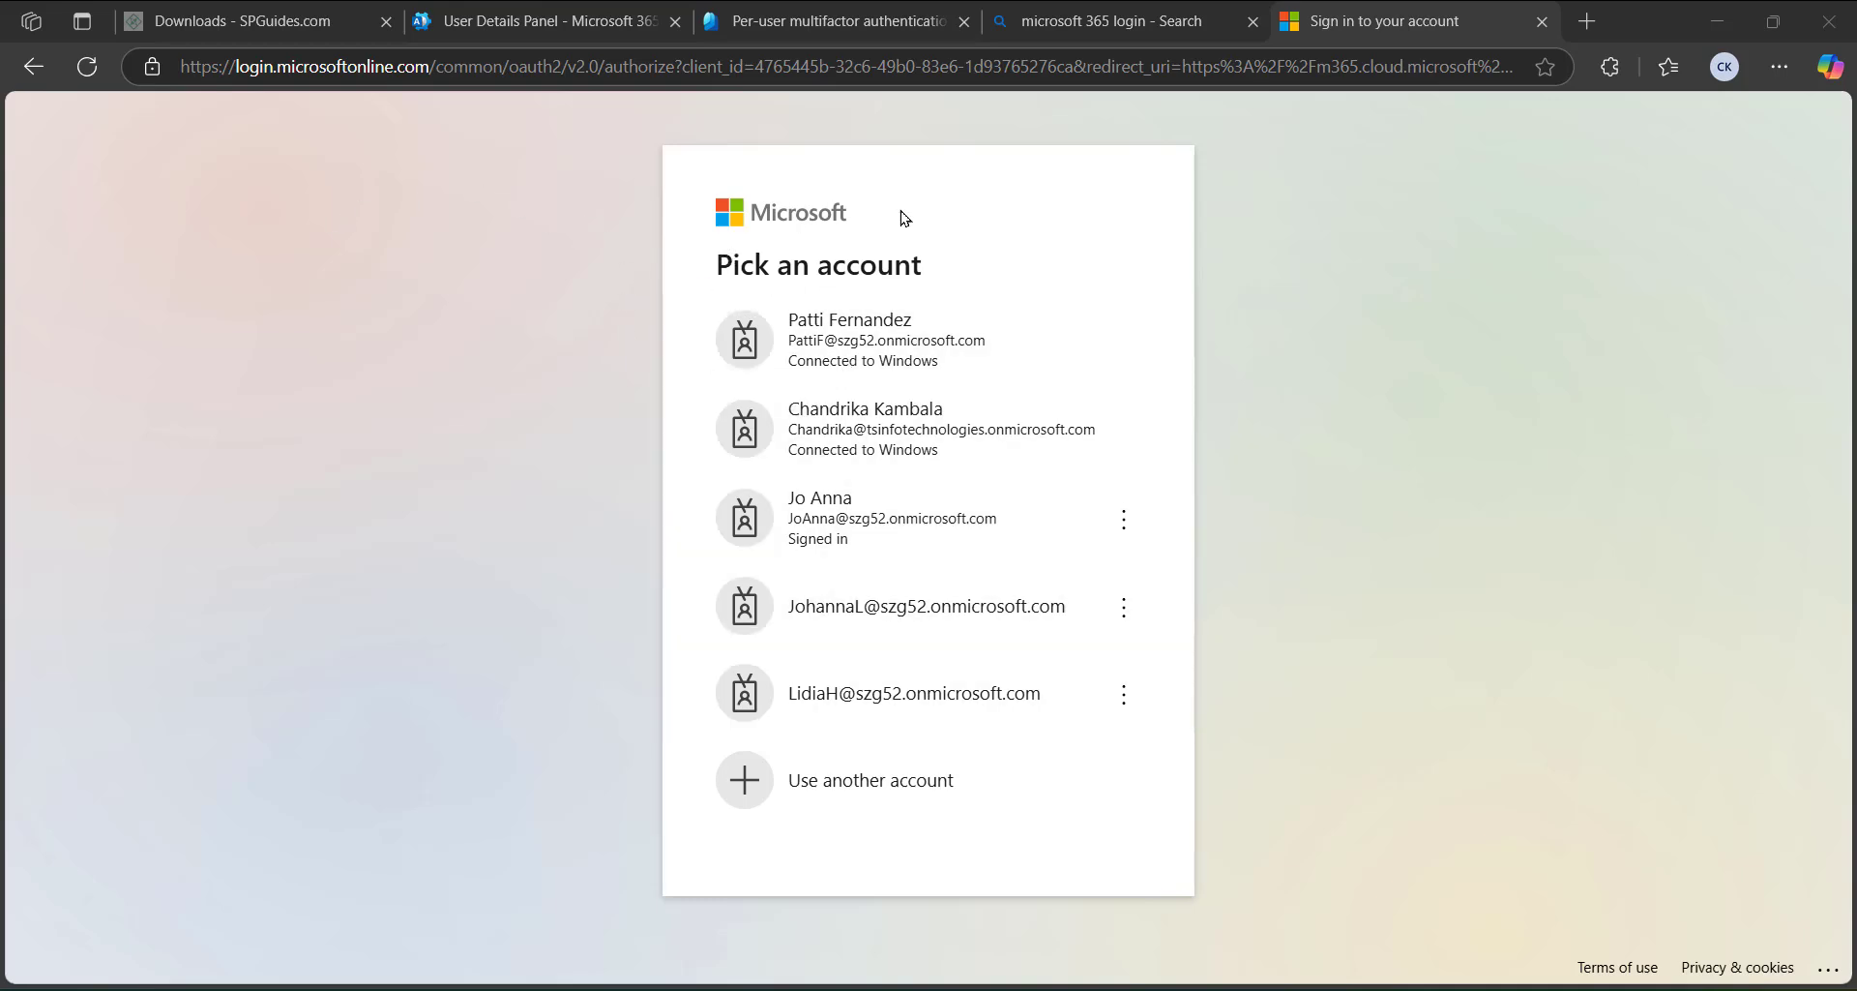
# Test the Microsoft 365 sign-in with the account whose multifactor authentication was disabled.
pyautogui.click(869, 527)
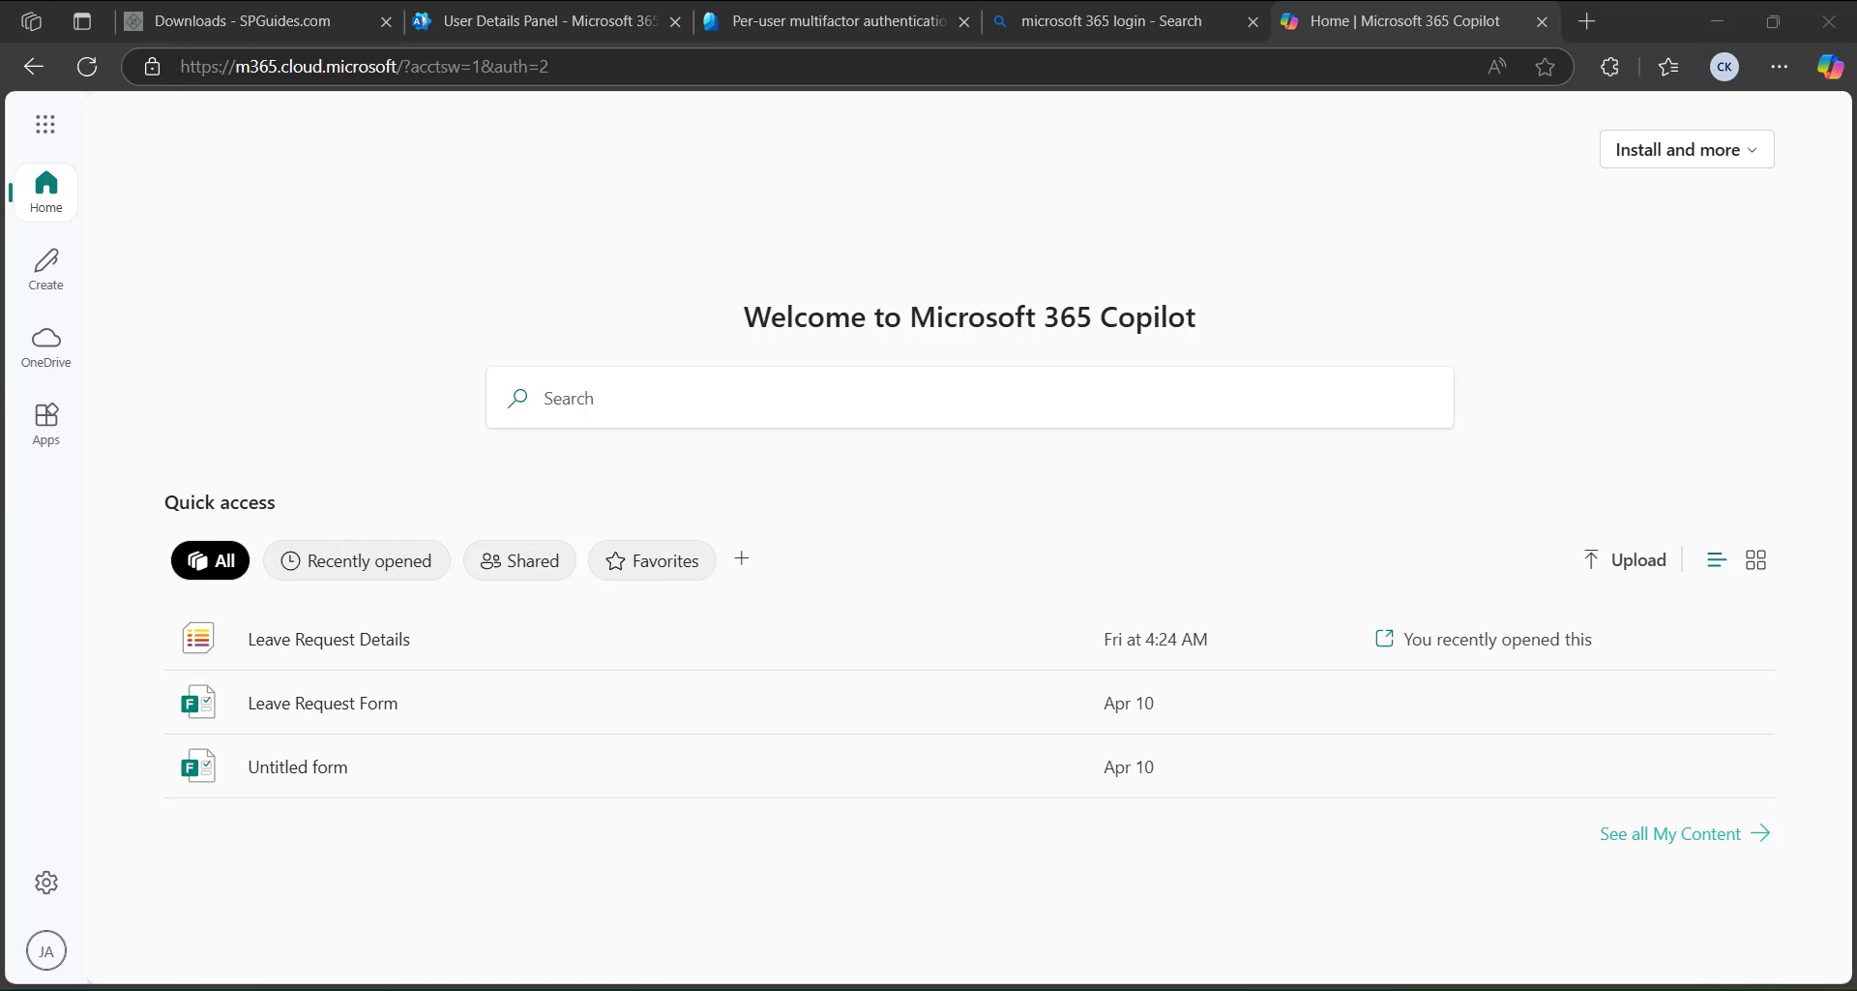
pyautogui.hotkey('ctrl', 'w')
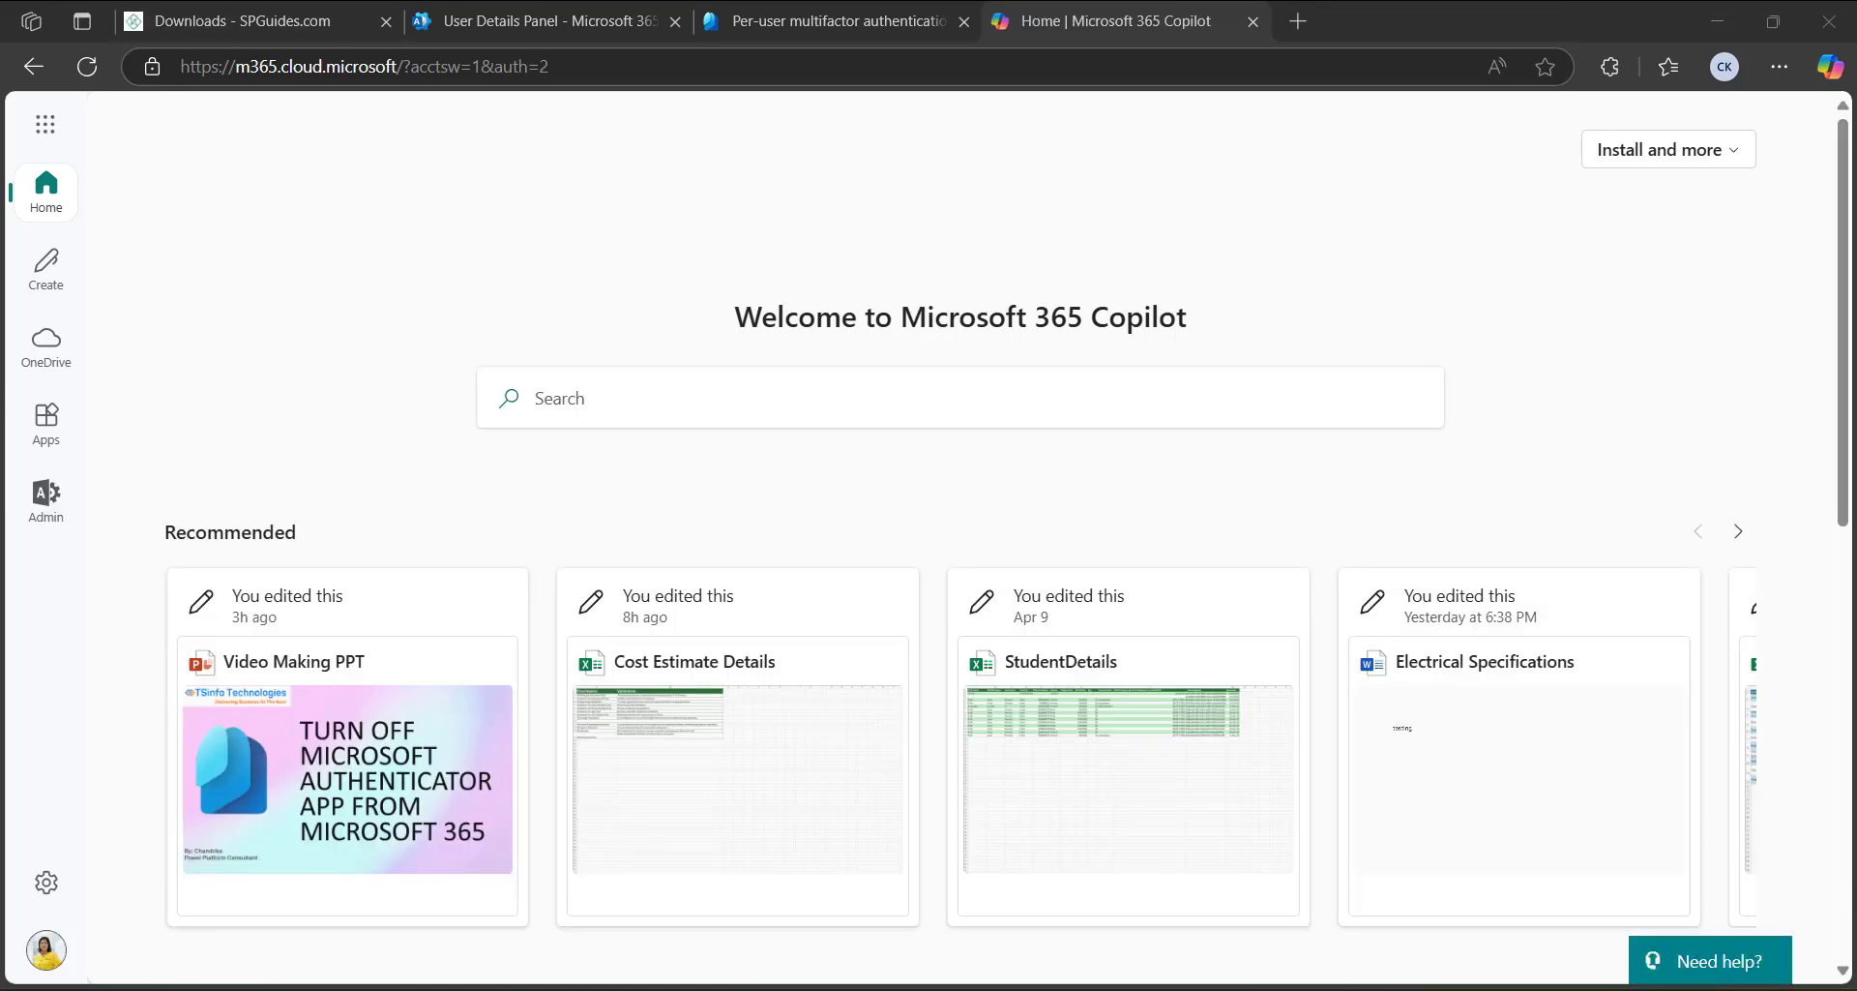
# Switch to the SPGuides Downloads page and review the offered Power Automate solutions, their features and SharePoint setup.
pyautogui.click(281, 19)
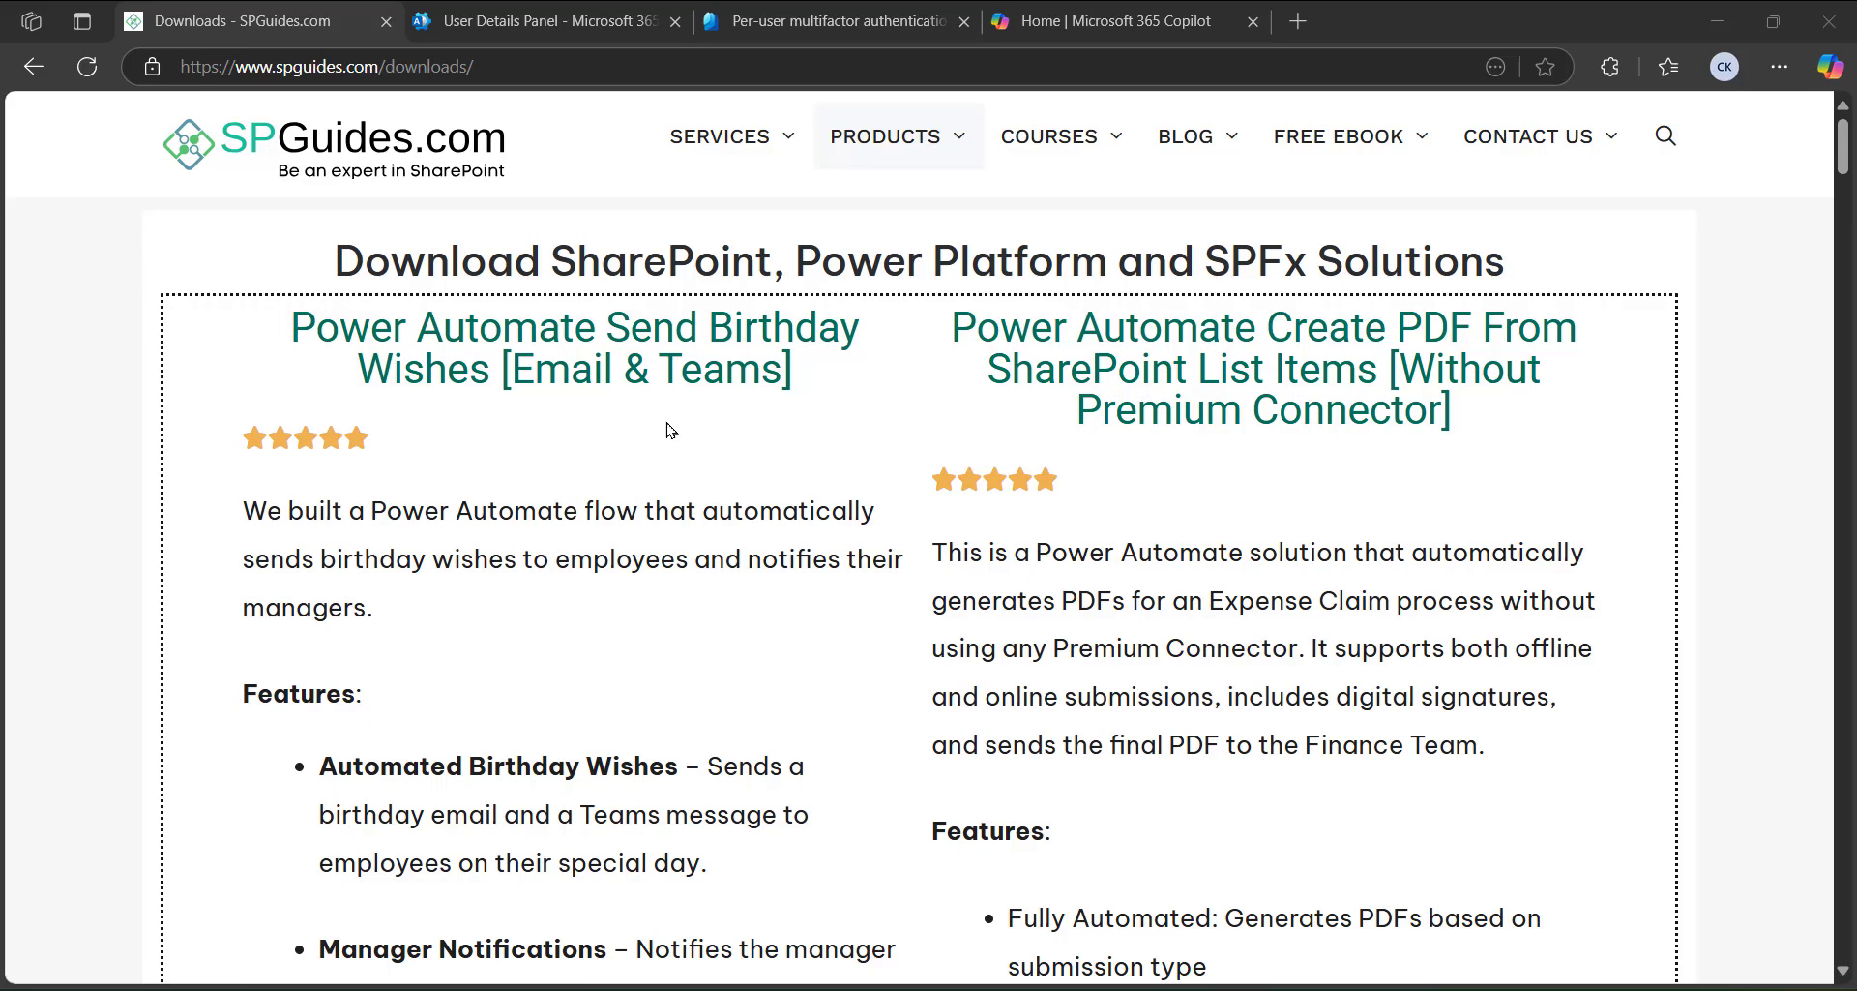
pyautogui.scroll(-5, 1277, 472)
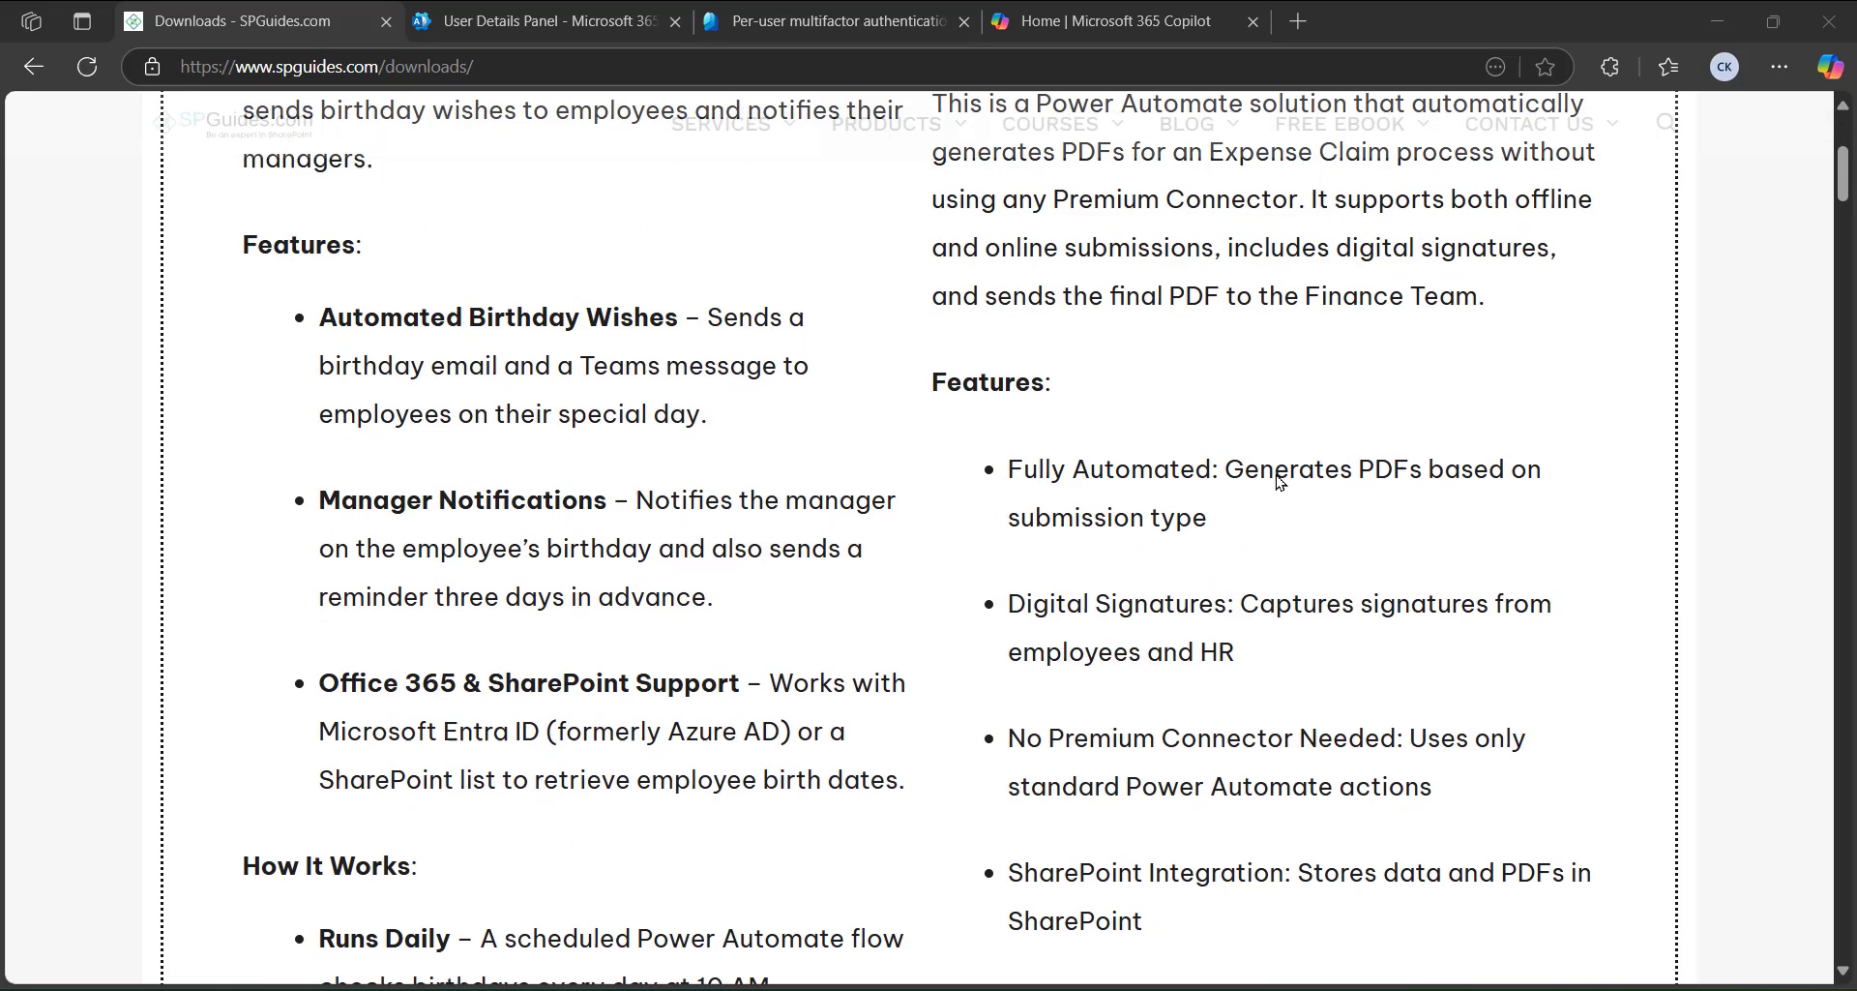
pyautogui.scroll(-8, 1295, 499)
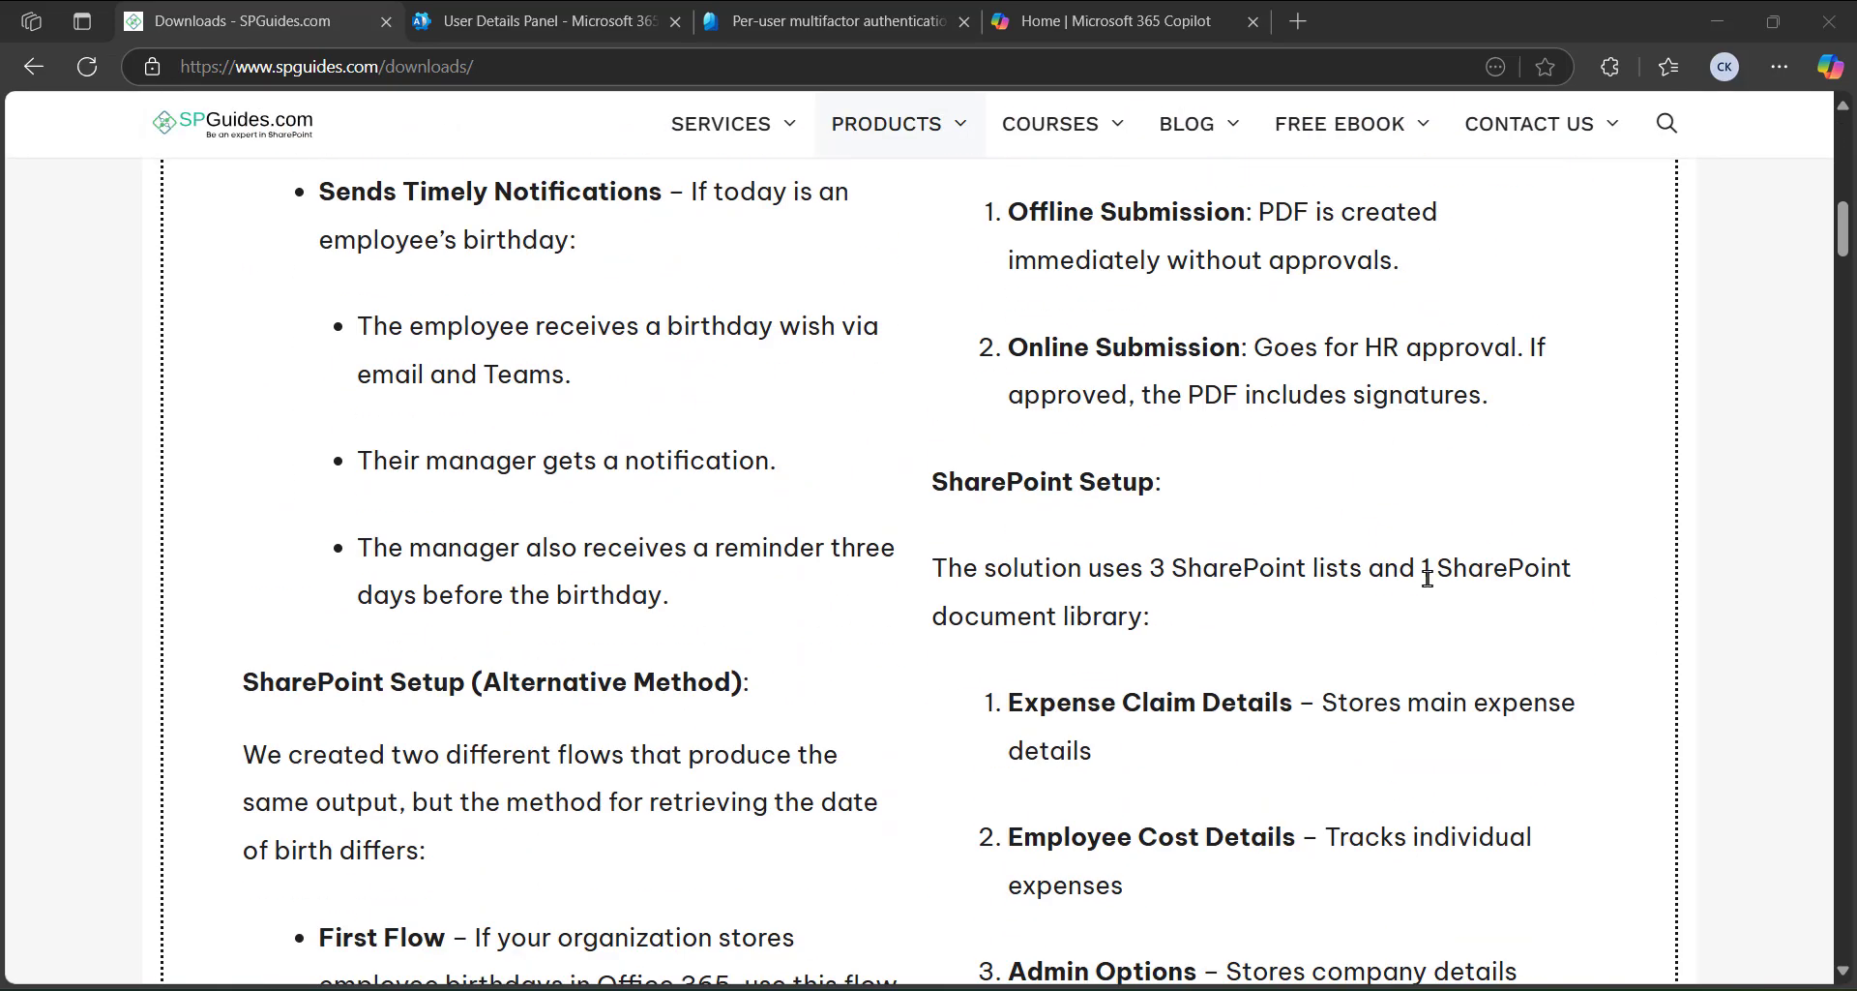
# Examine the remaining downloadable solutions on the Downloads page, including the task reminder, SharePoint site creation, Power Apps and list creation entries.
pyautogui.scroll(-8, 1428, 577)
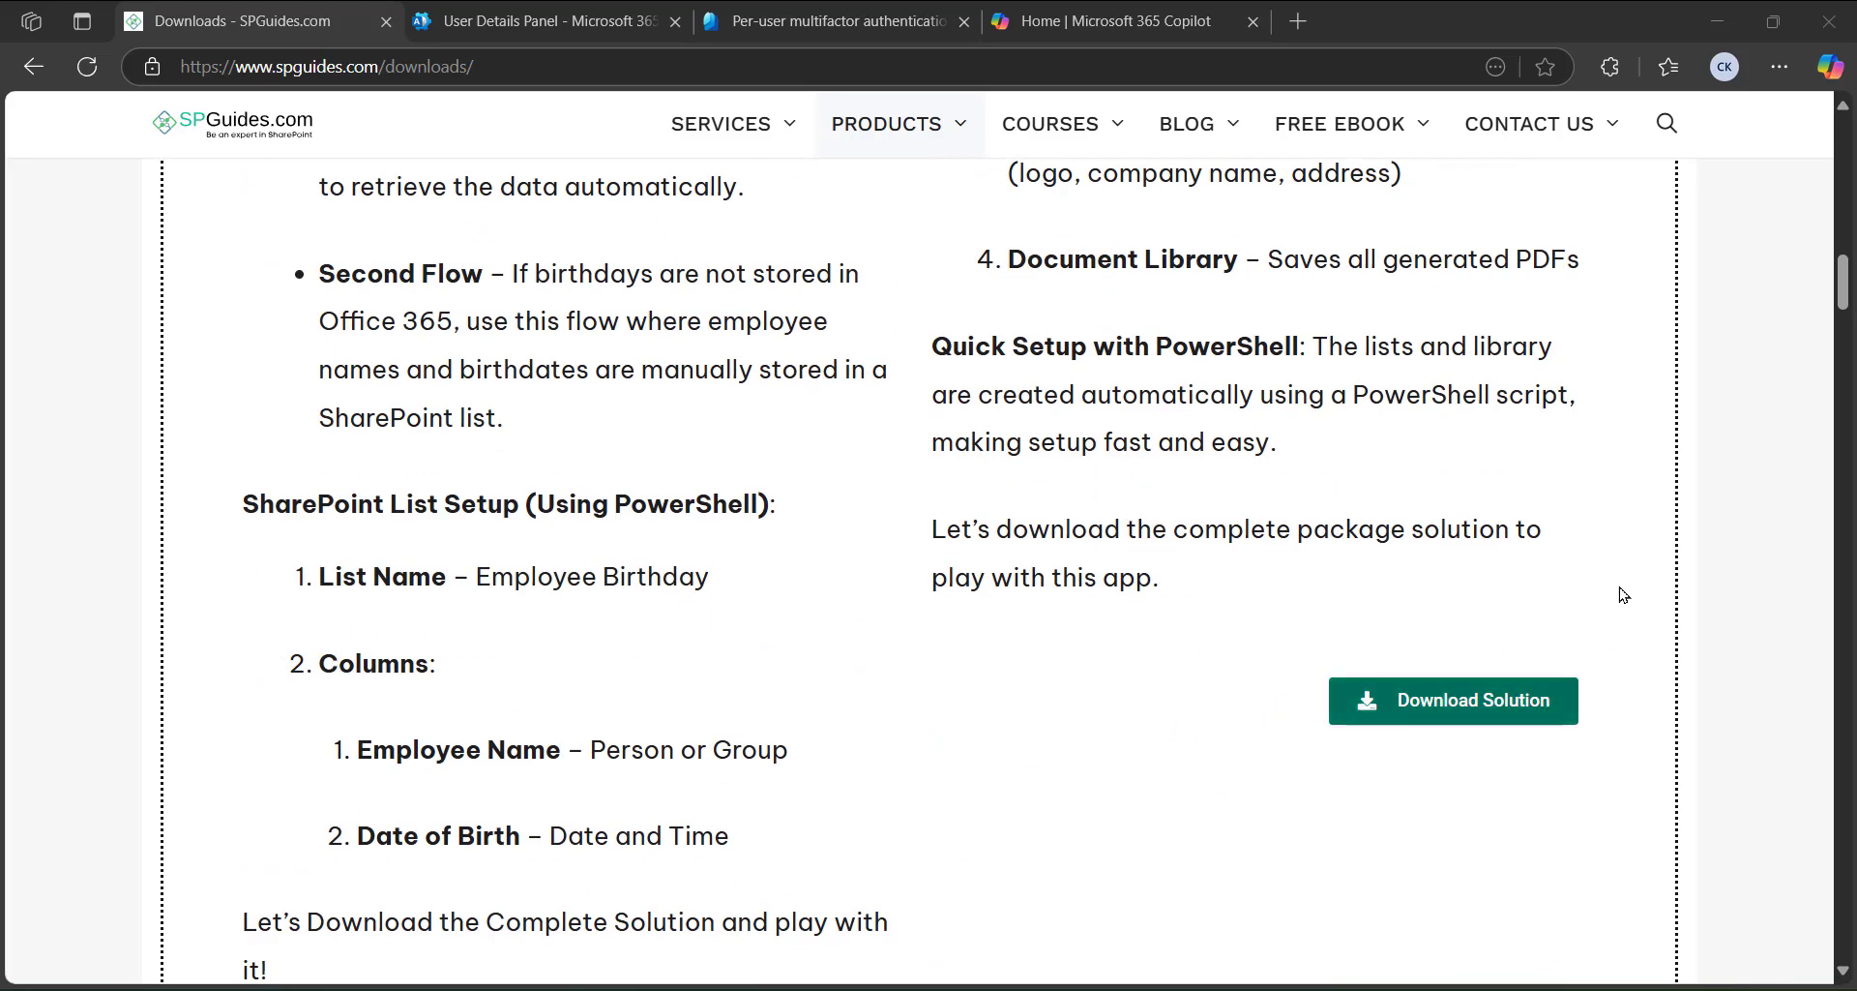
pyautogui.scroll(-5, 1170, 775)
pyautogui.scroll(-5, 1355, 687)
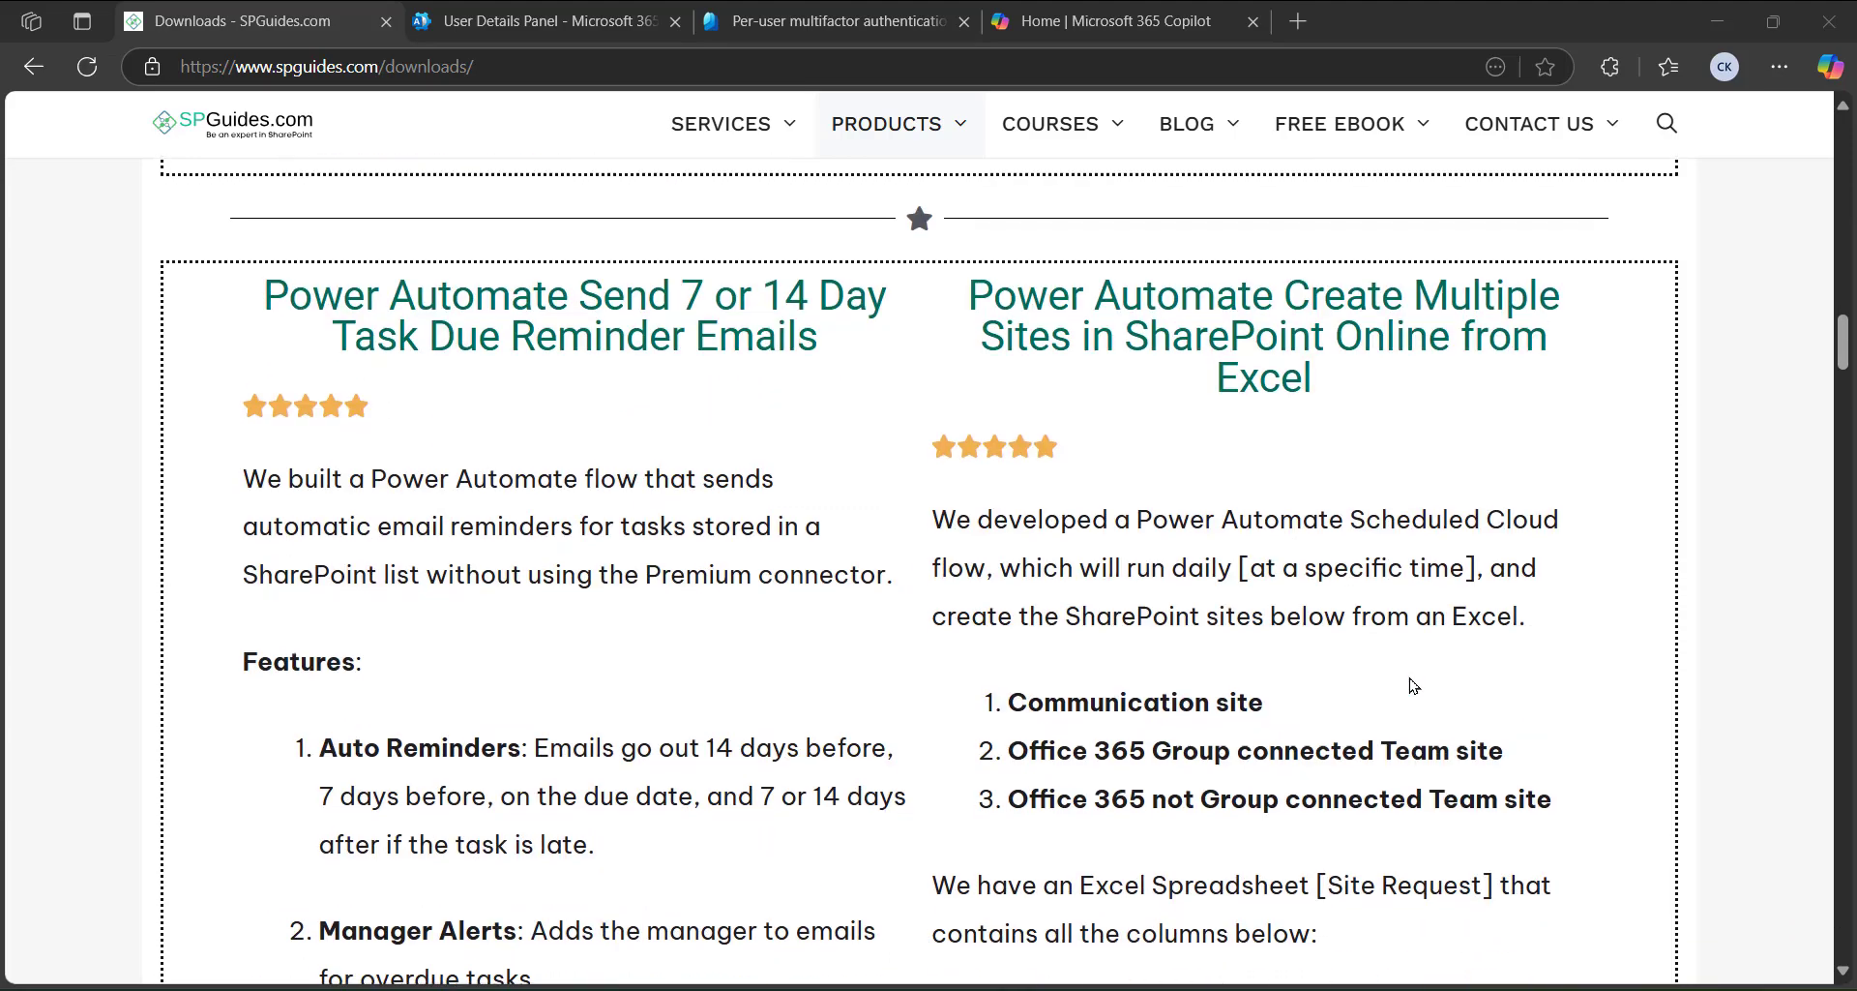
pyautogui.scroll(-9, 1442, 696)
pyautogui.scroll(6, 661, 729)
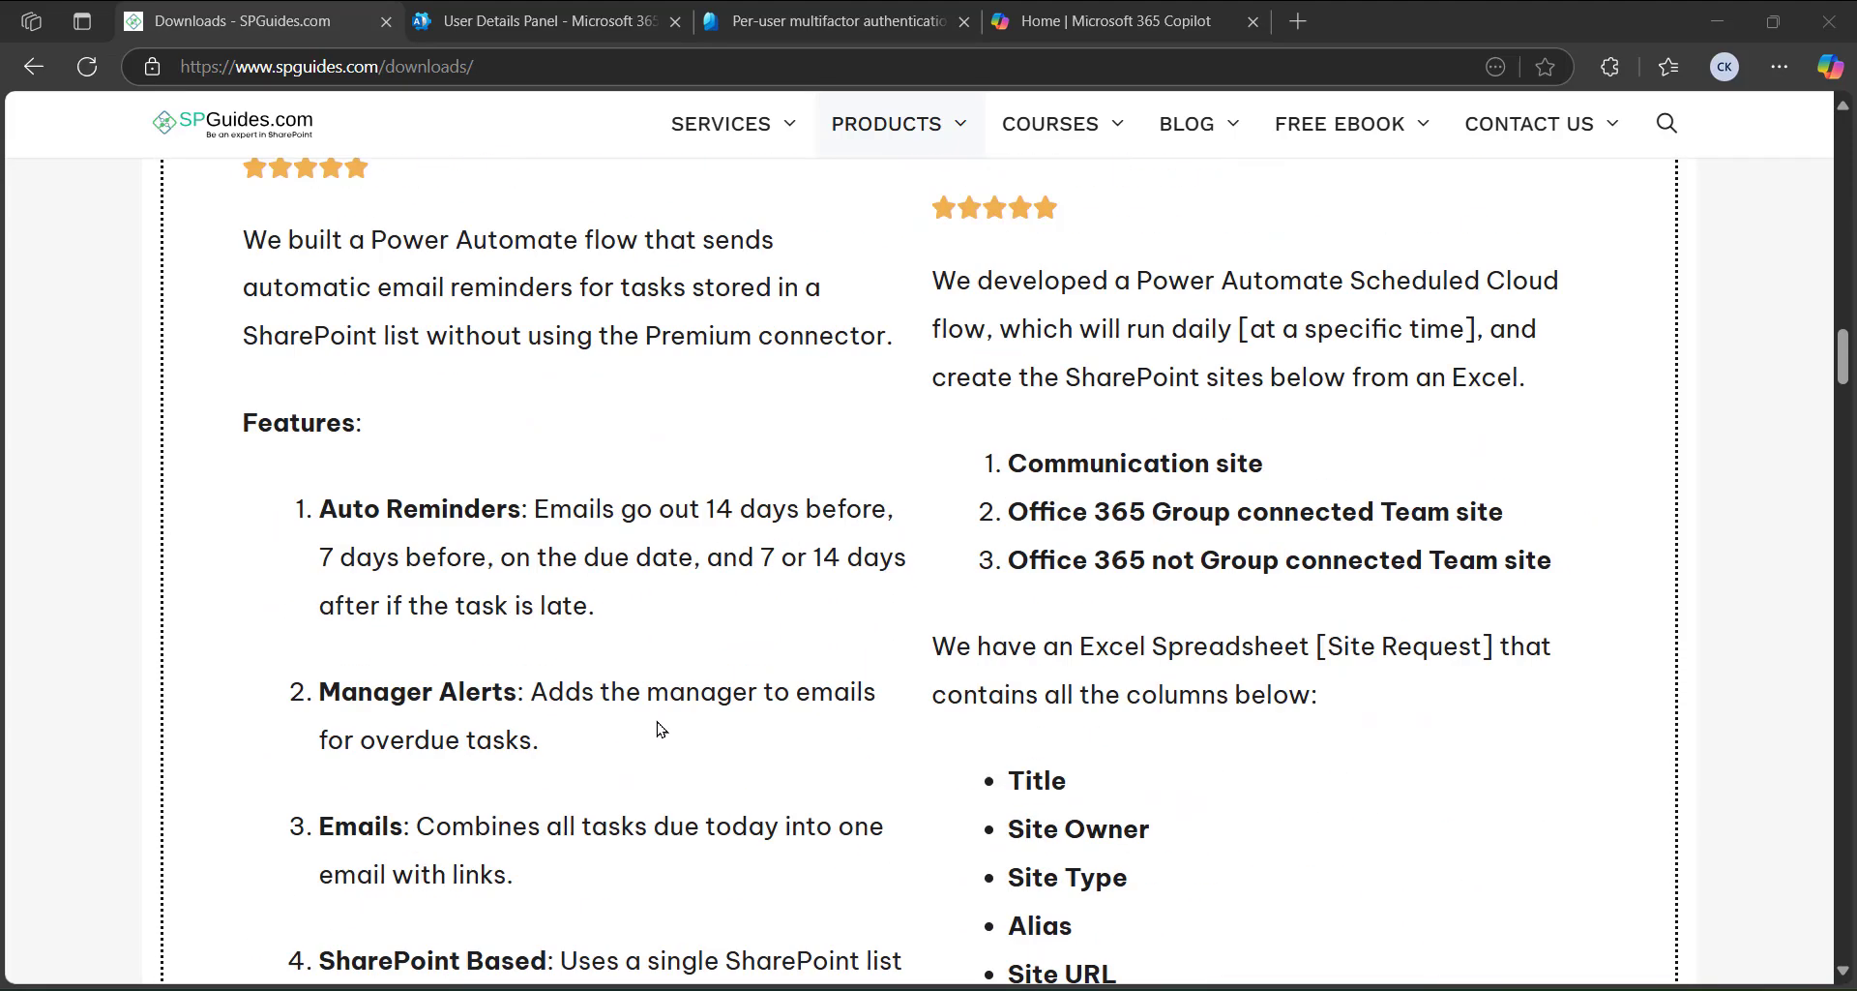
pyautogui.scroll(-5, 560, 455)
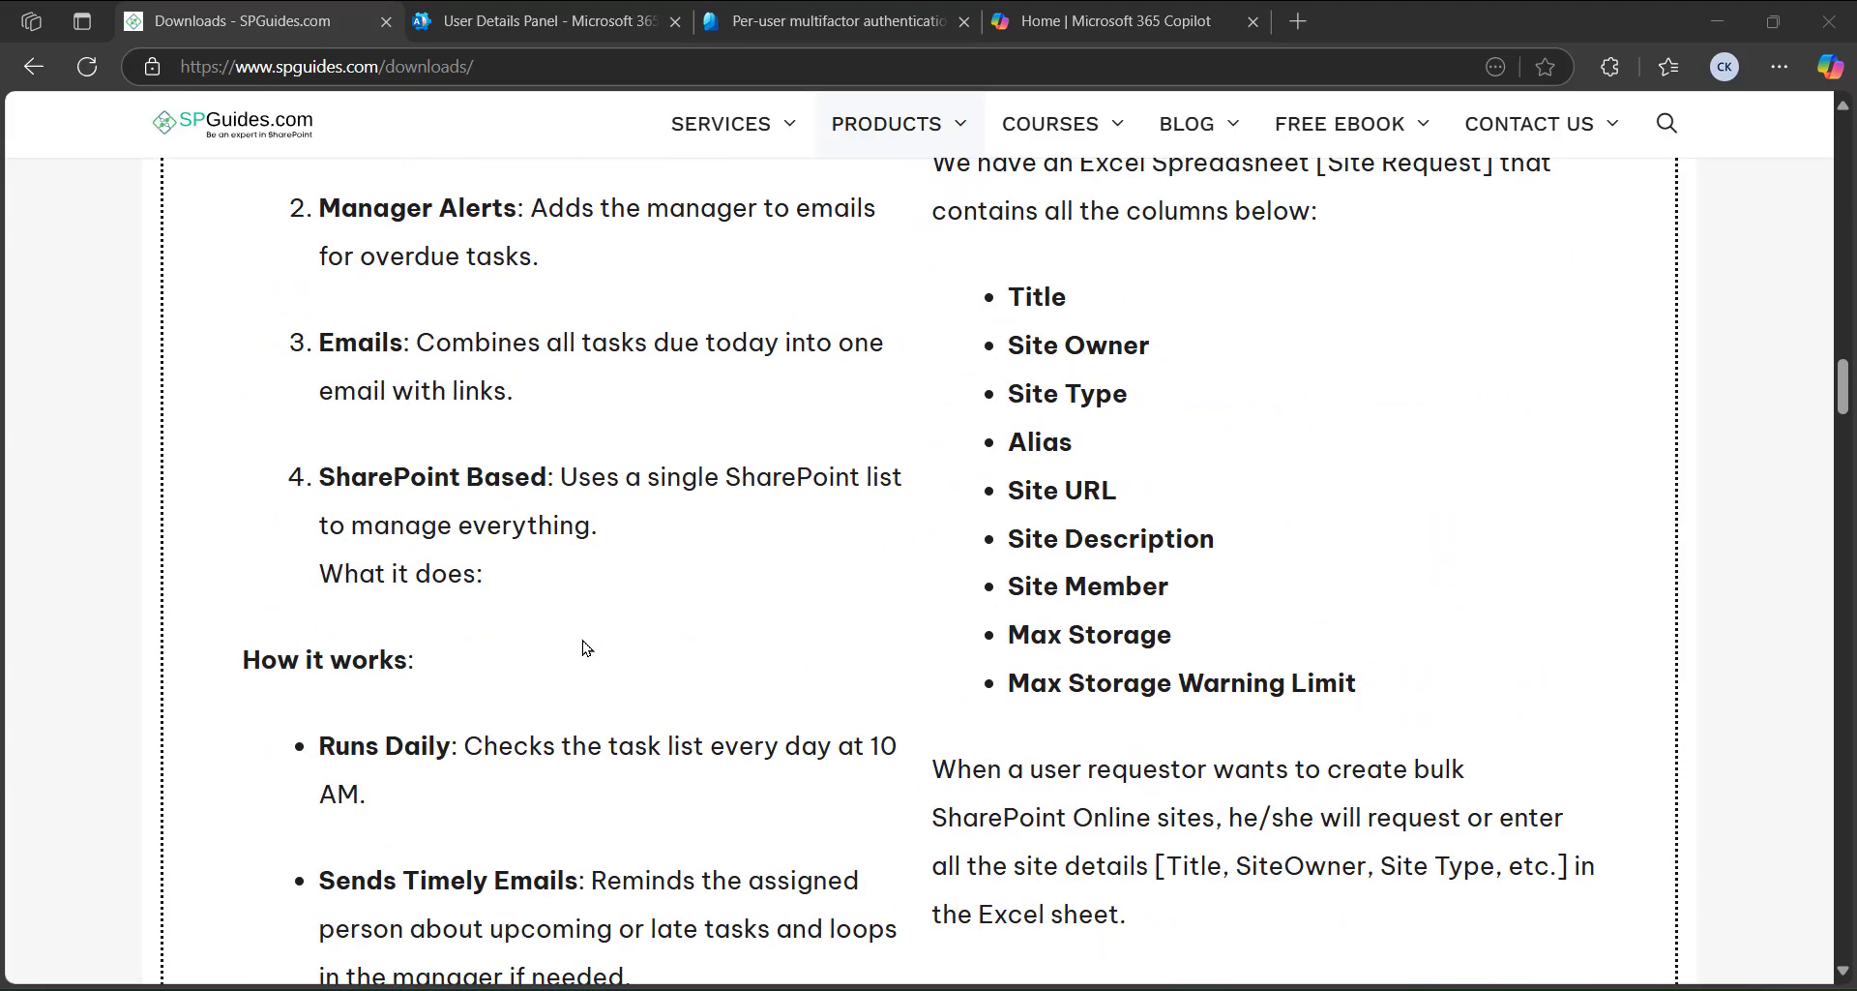
pyautogui.scroll(6, 398, 512)
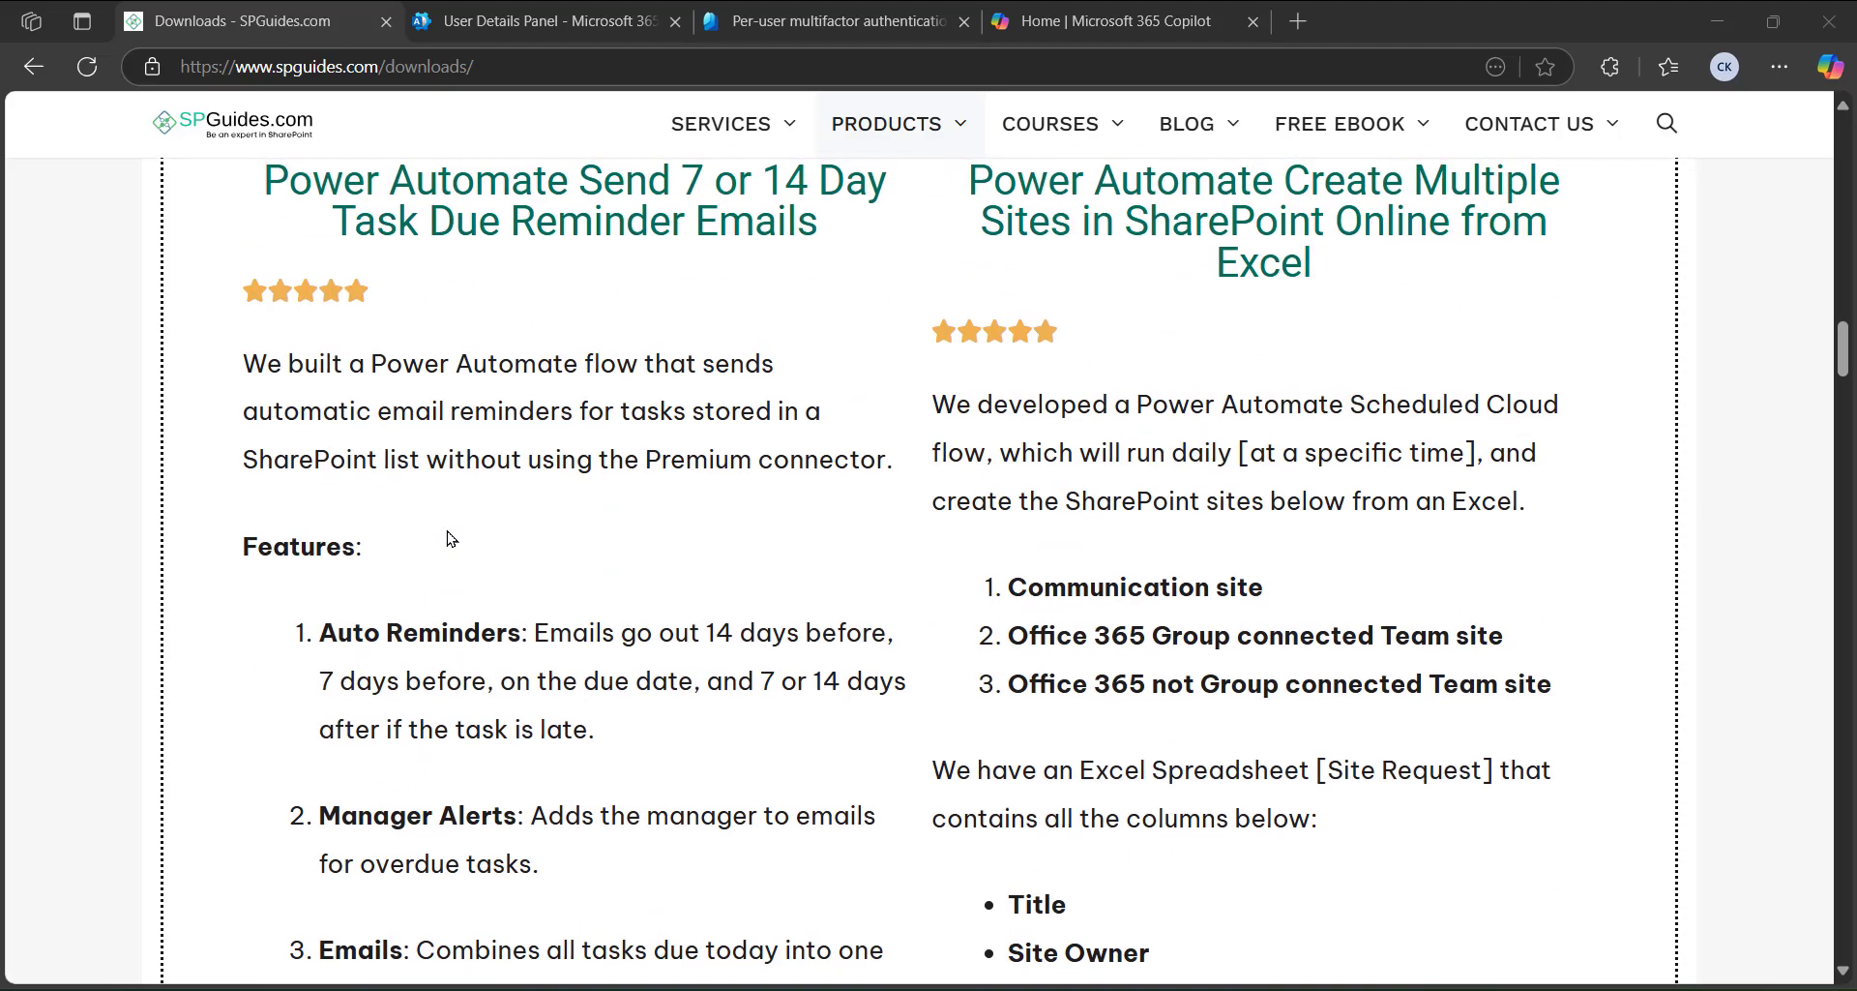
pyautogui.scroll(2, 450, 539)
pyautogui.scroll(-10, 1283, 655)
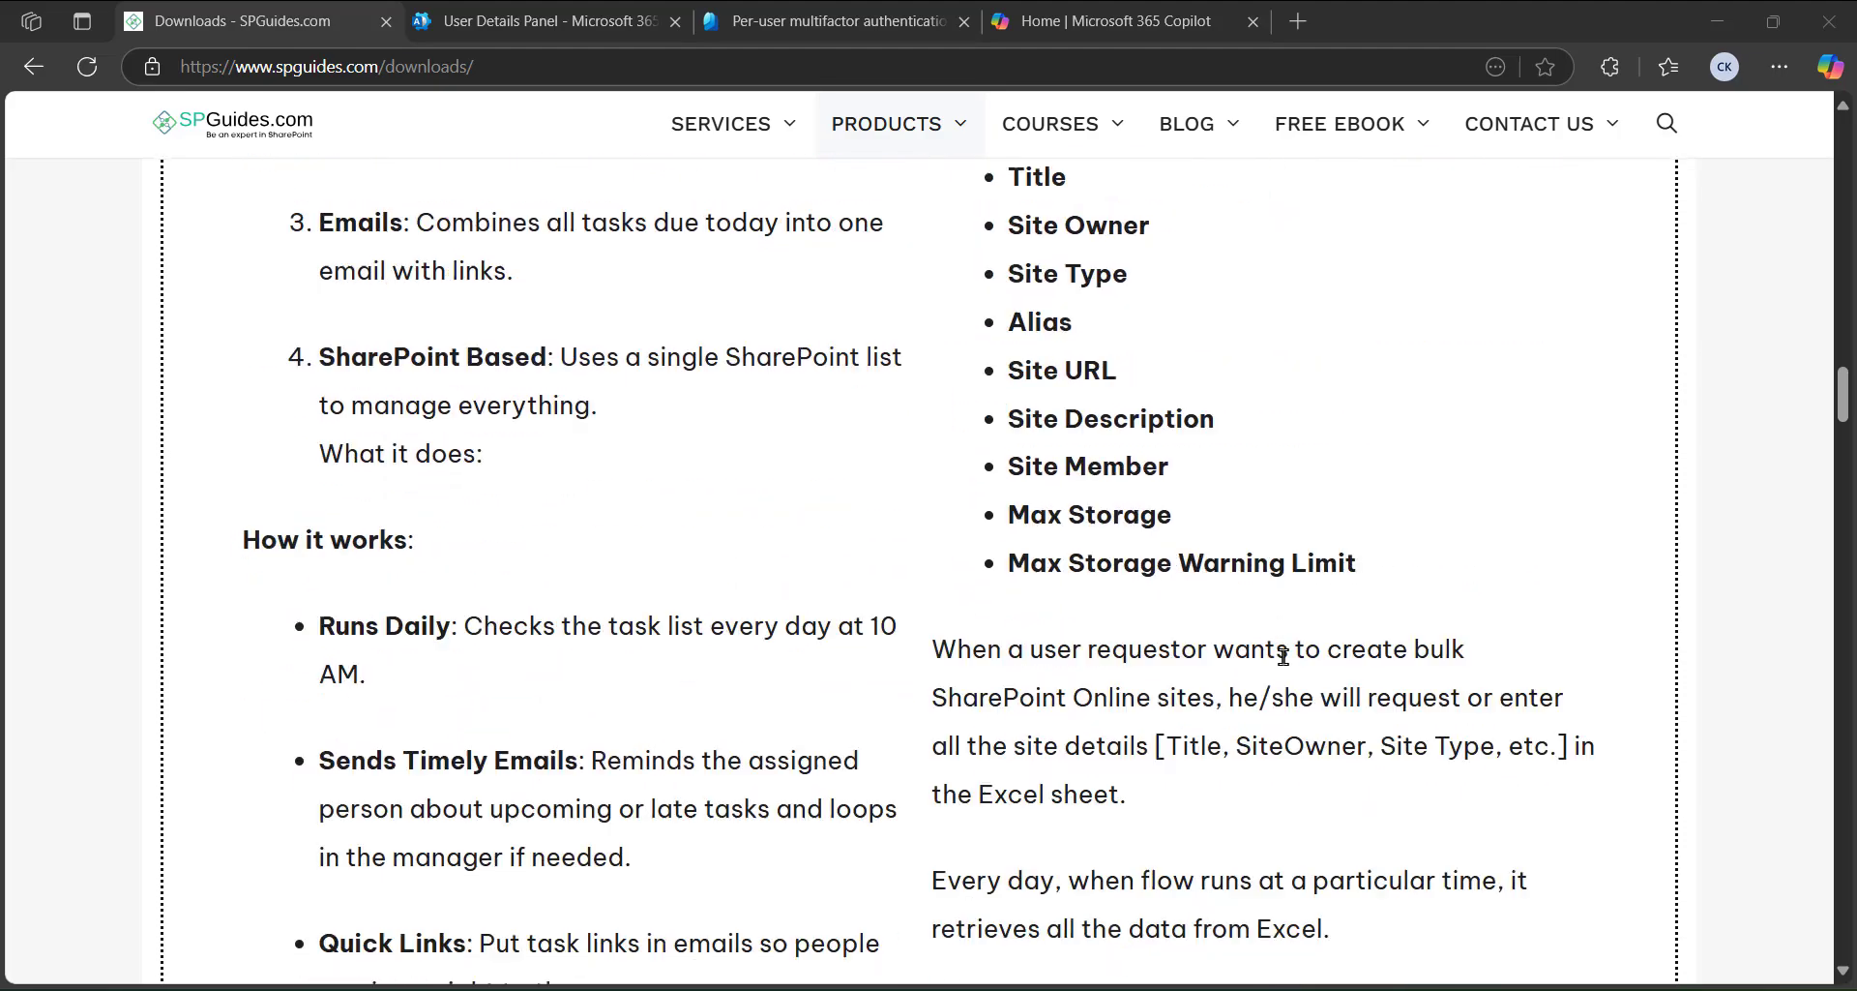
pyautogui.scroll(-10, 1284, 657)
pyautogui.scroll(-8, 1316, 687)
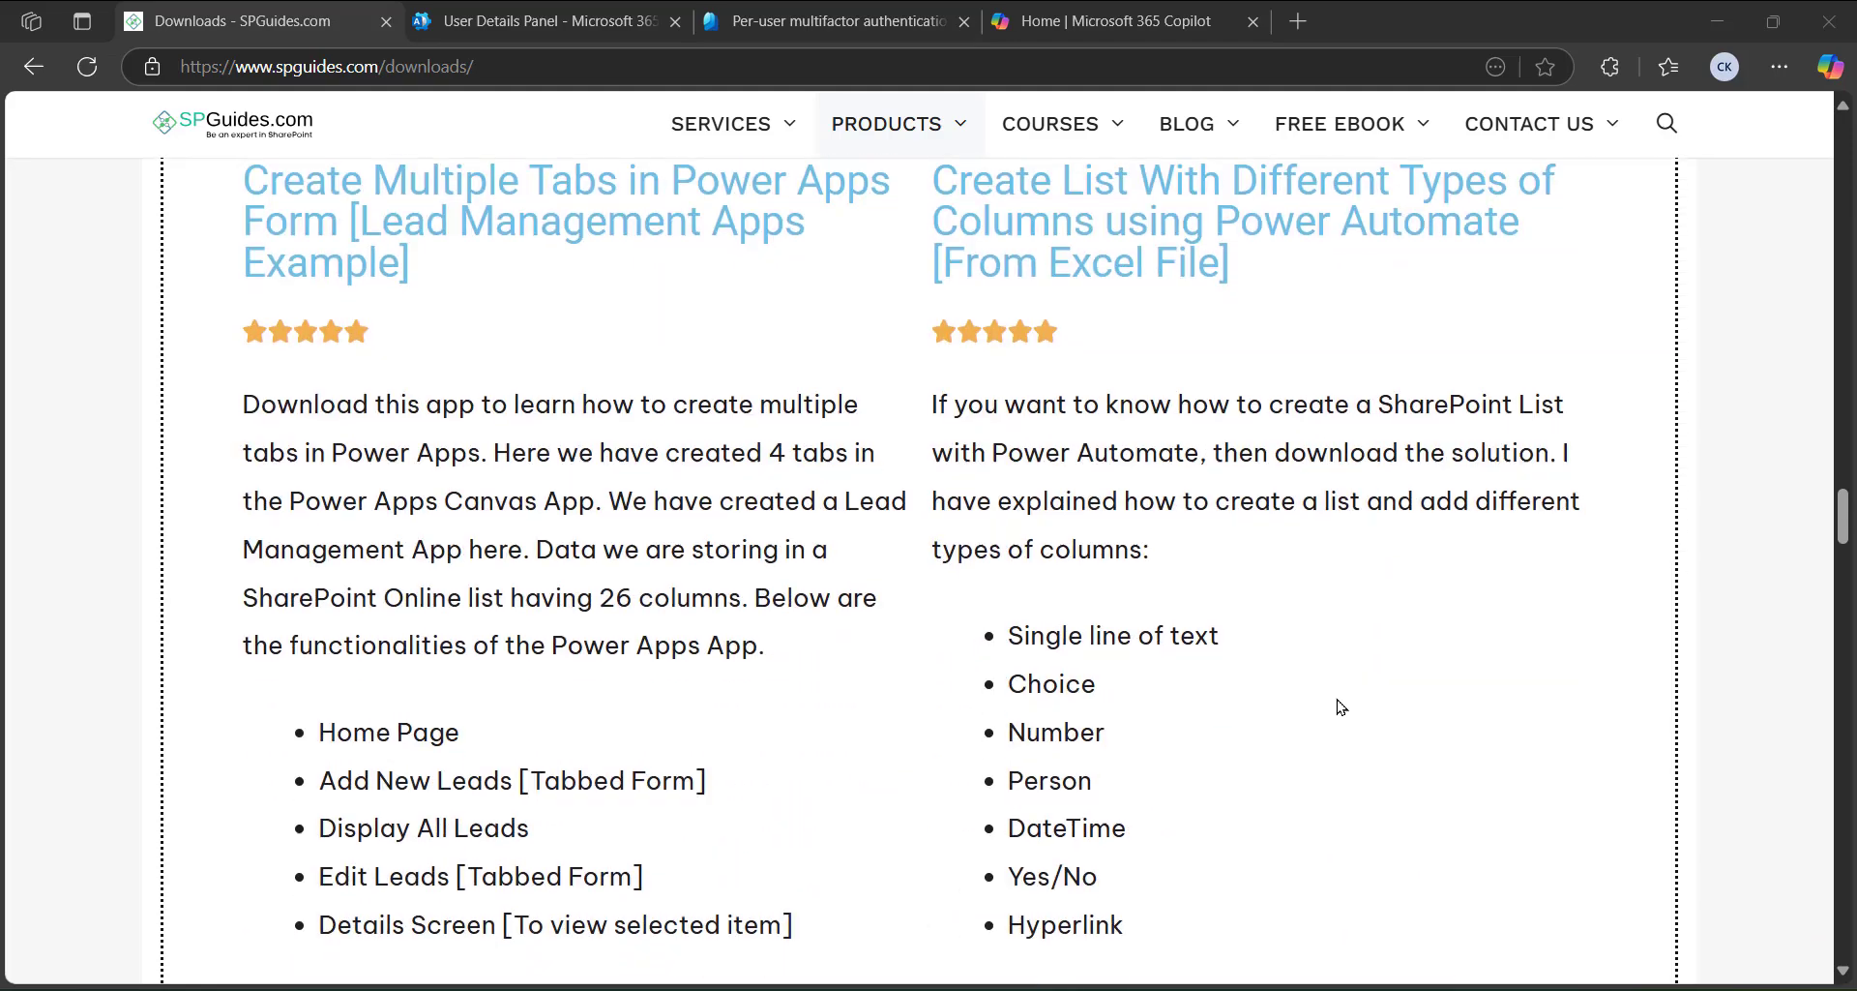
pyautogui.scroll(-4, 1442, 726)
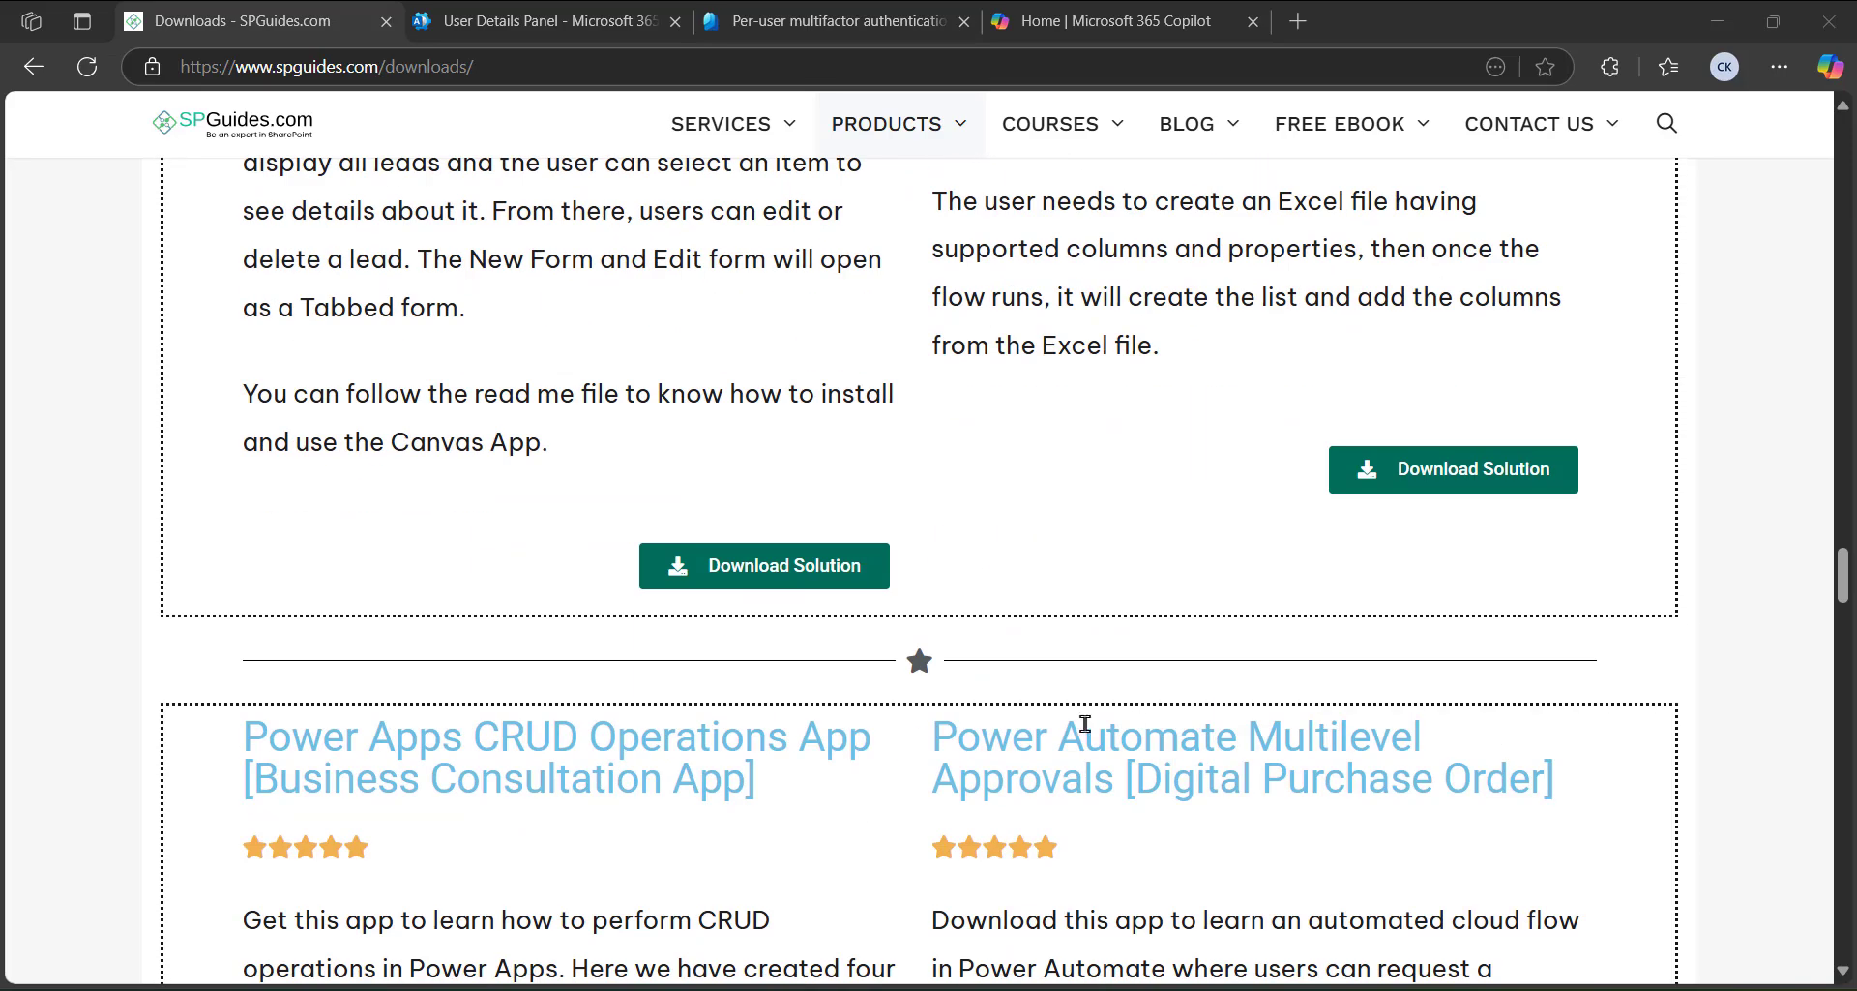
pyautogui.scroll(20, 1351, 718)
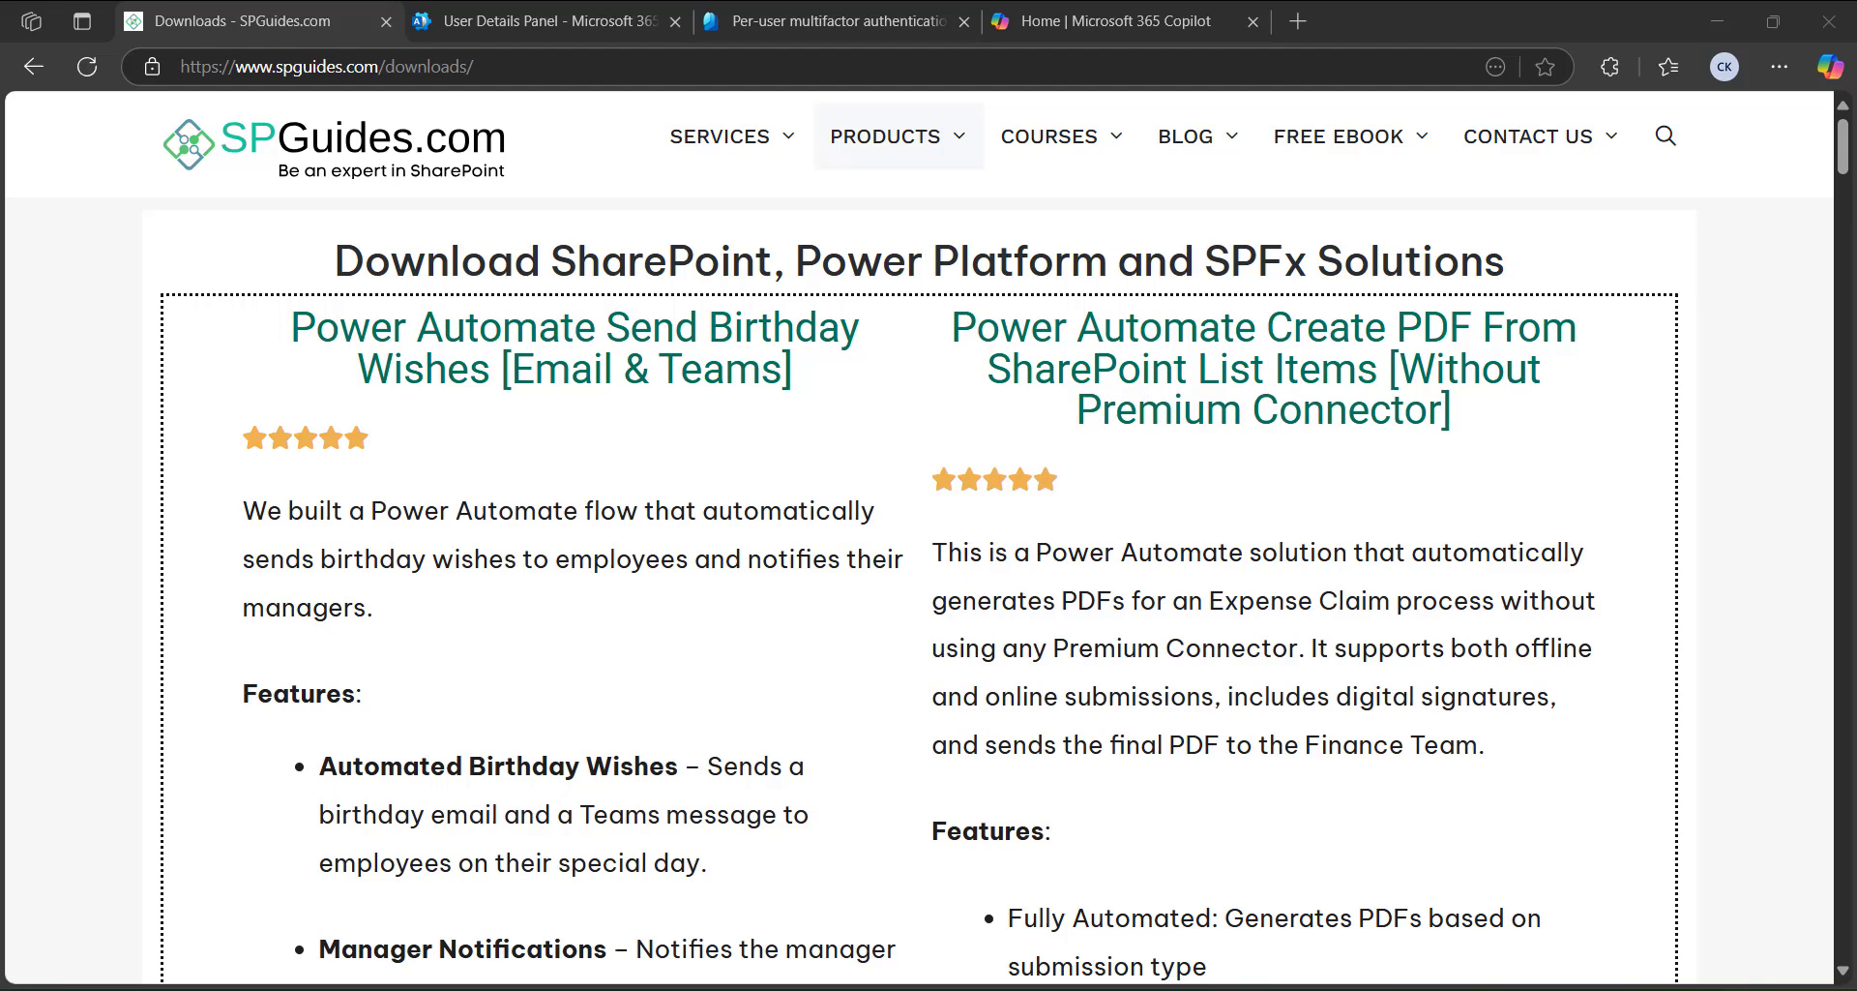
# Switch to the Microsoft 365 Copilot home page and show the available Microsoft 365 apps.
pyautogui.click(1109, 12)
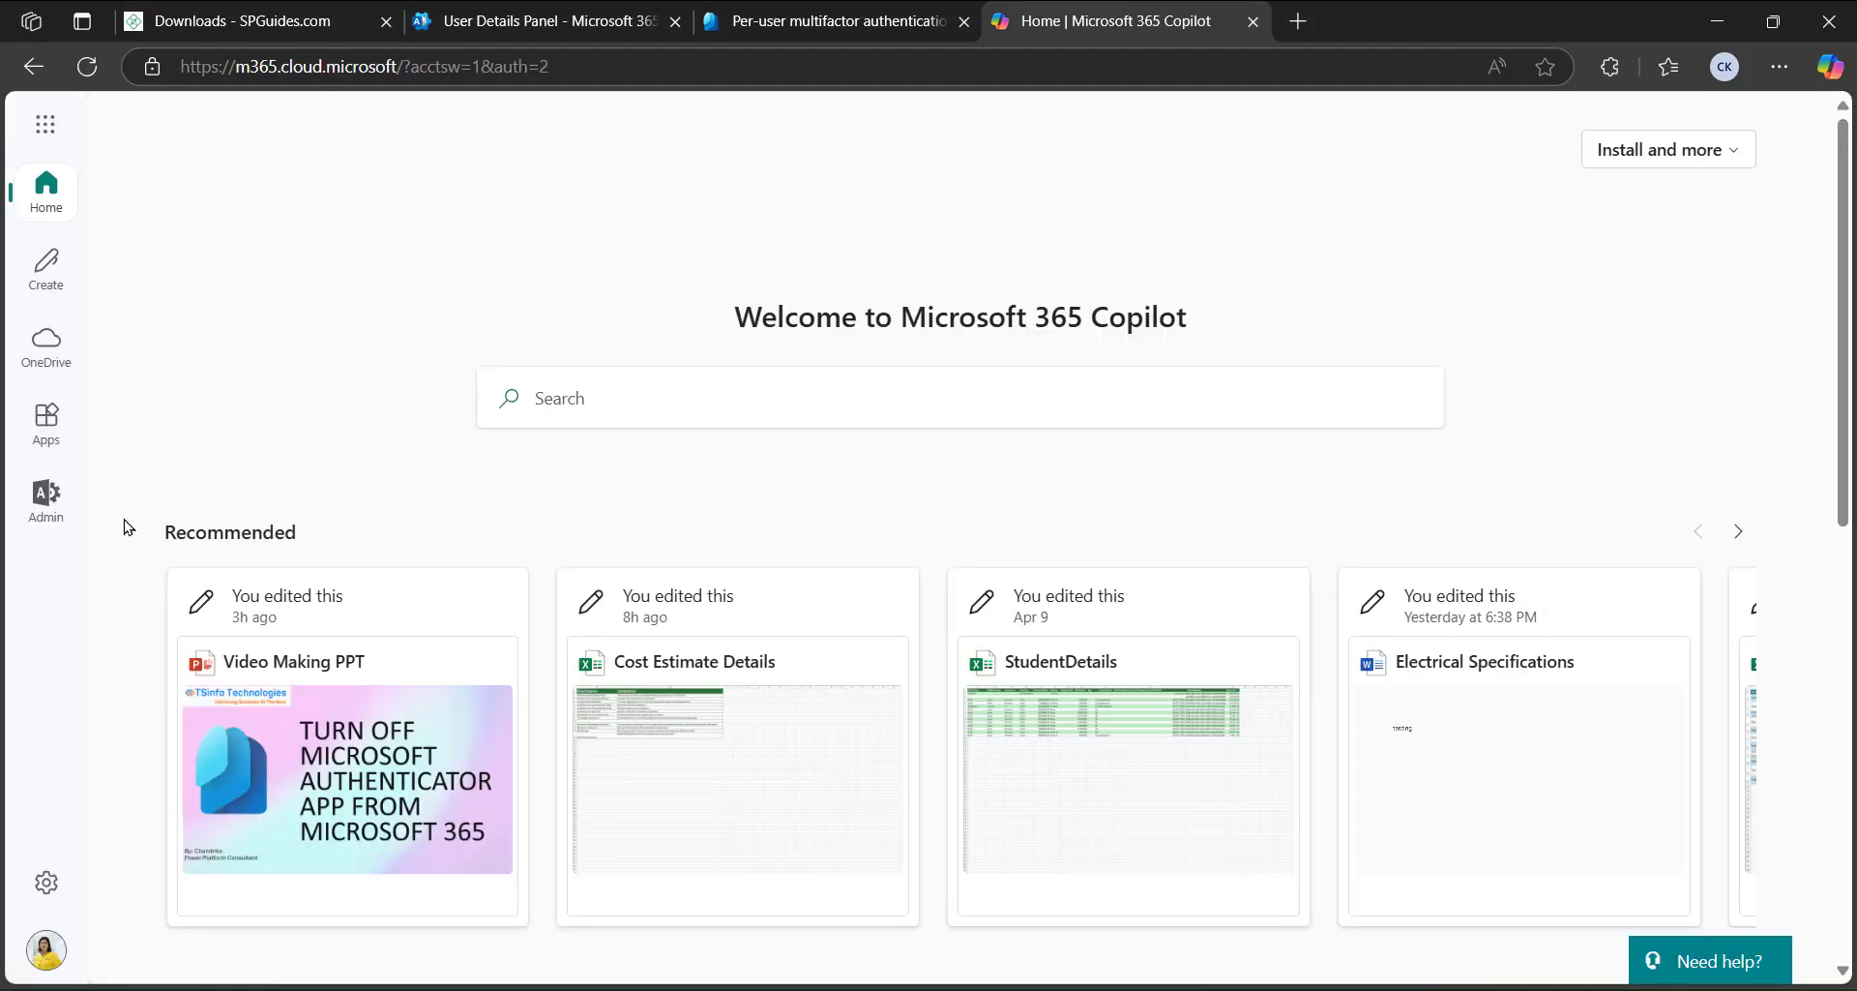
pyautogui.click(45, 124)
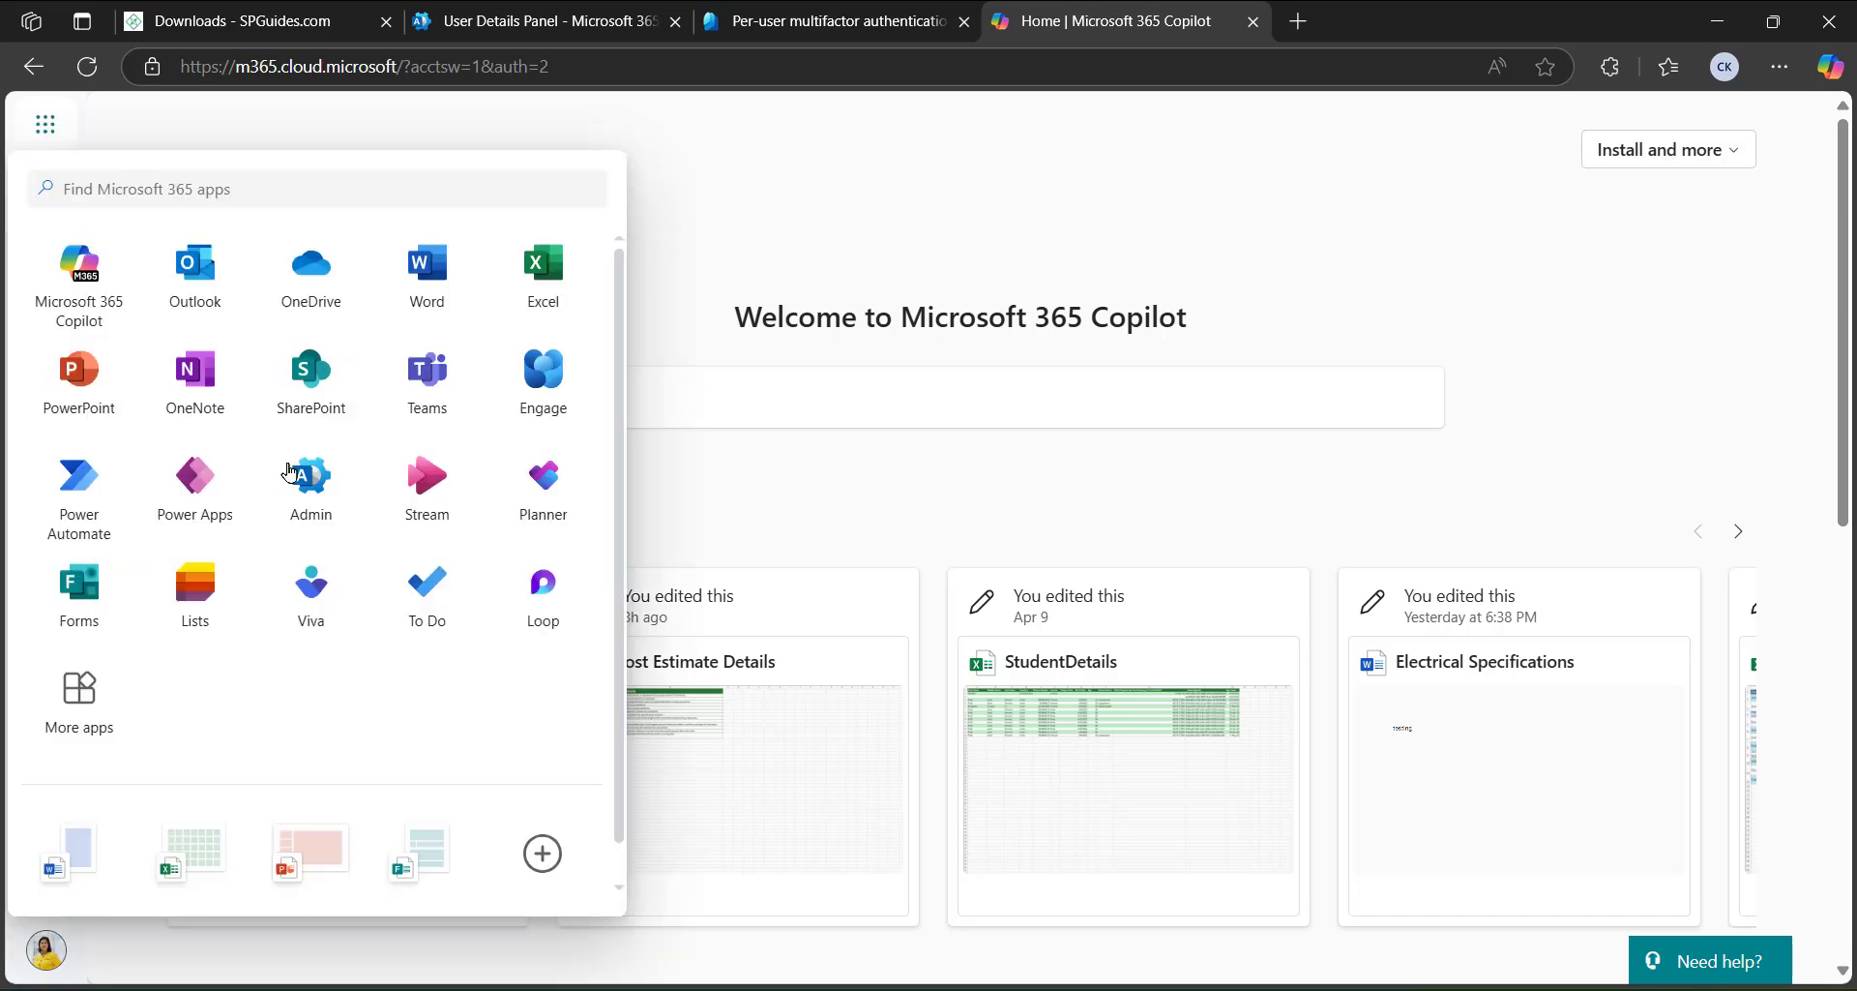